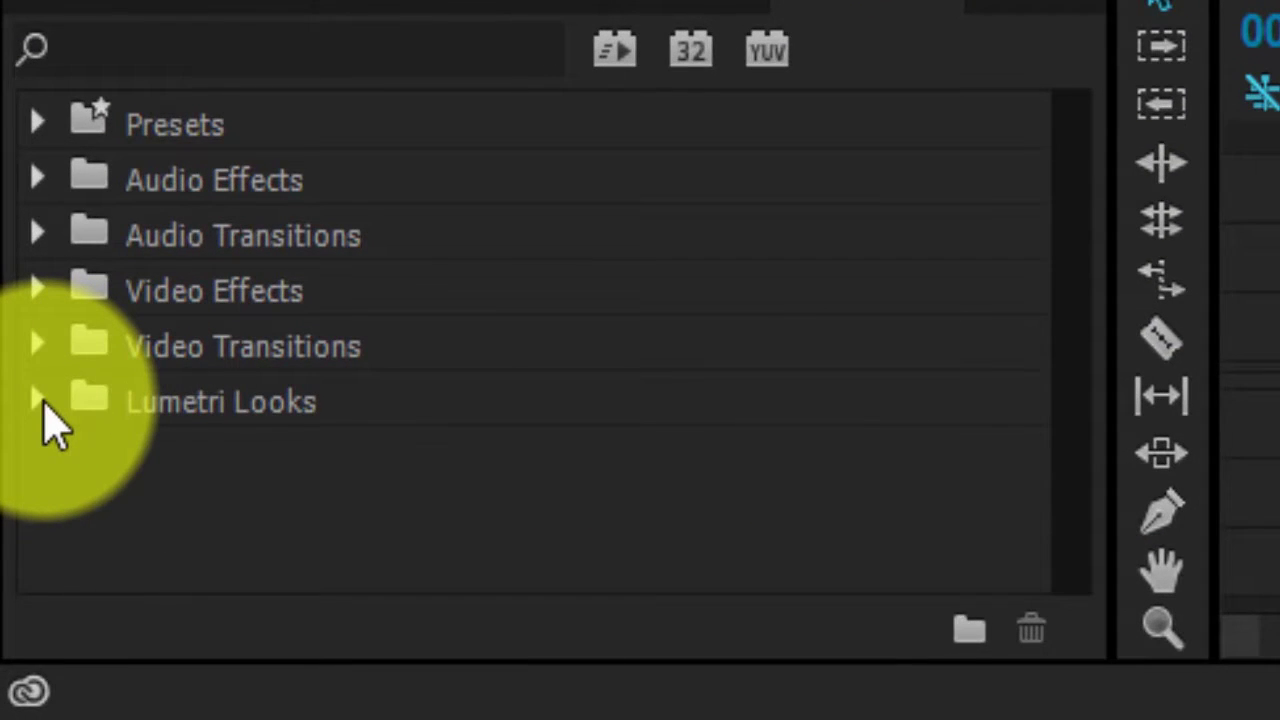
# Expand Lumetri Looks and its Cinematic folder to show the look presets with thumbnails.
pyautogui.click(40, 402)
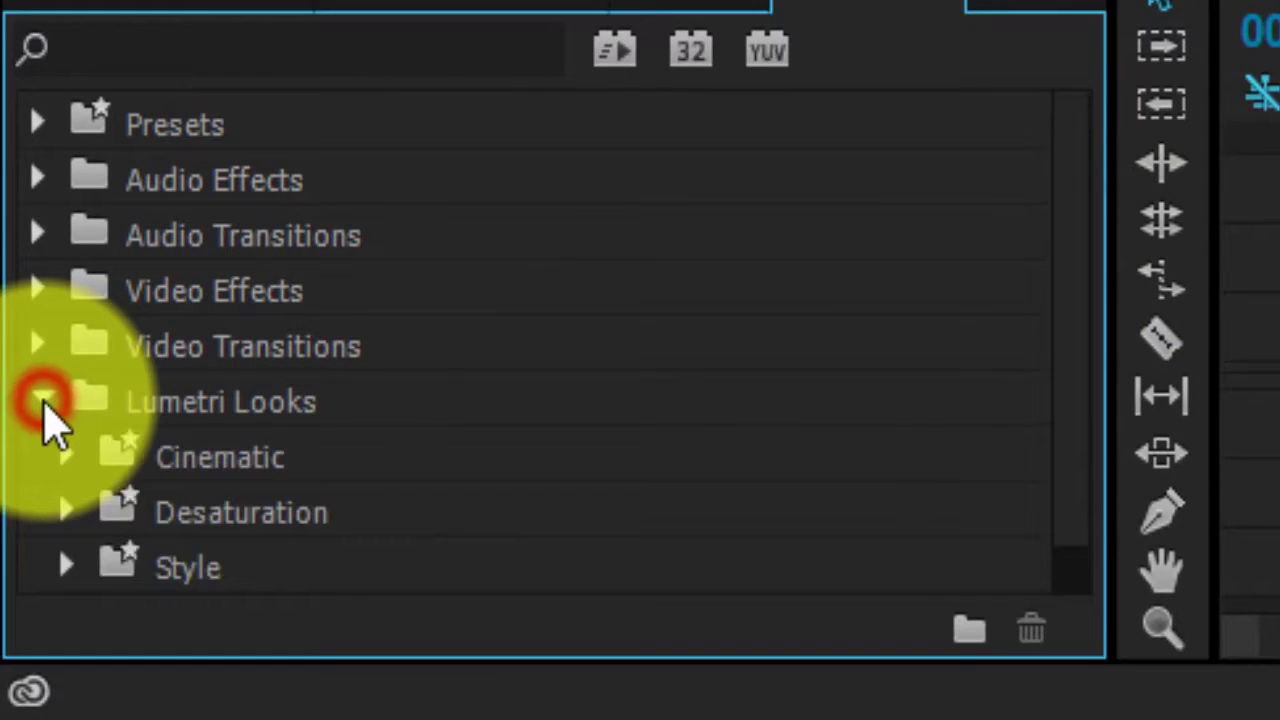
pyautogui.moveTo(1078, 364); pyautogui.dragTo(1074, 475)
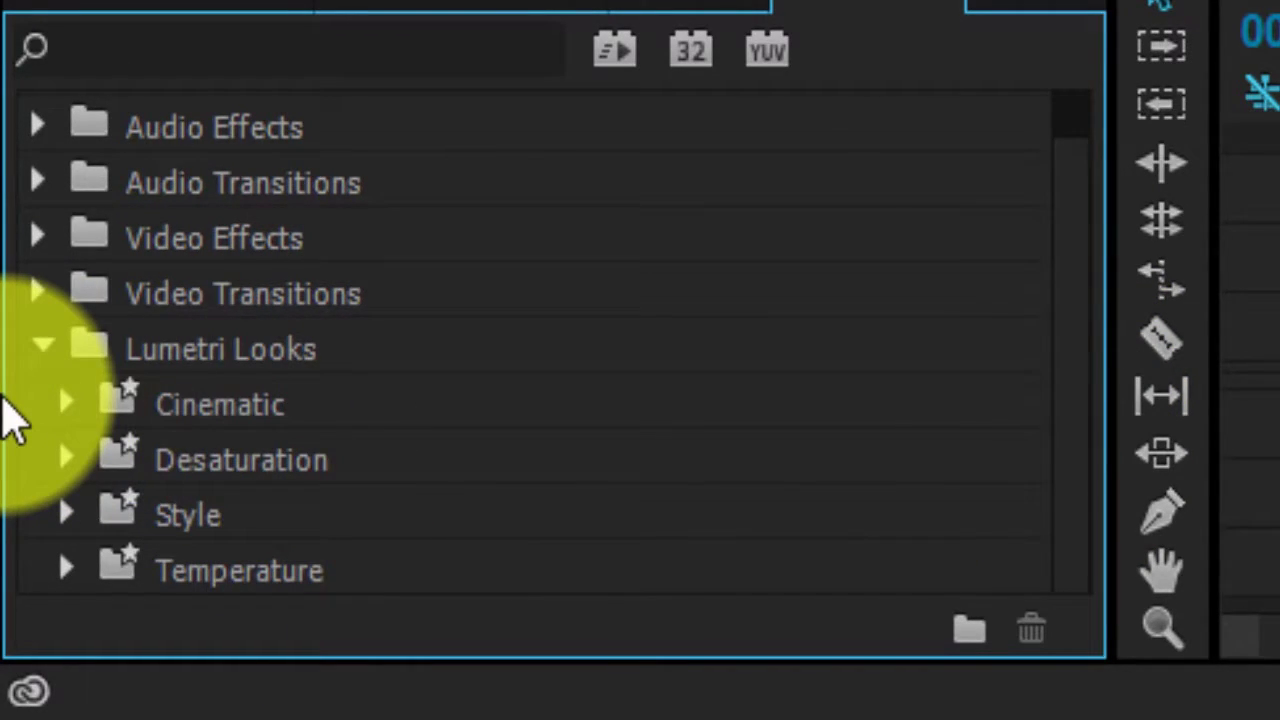
pyautogui.click(70, 405)
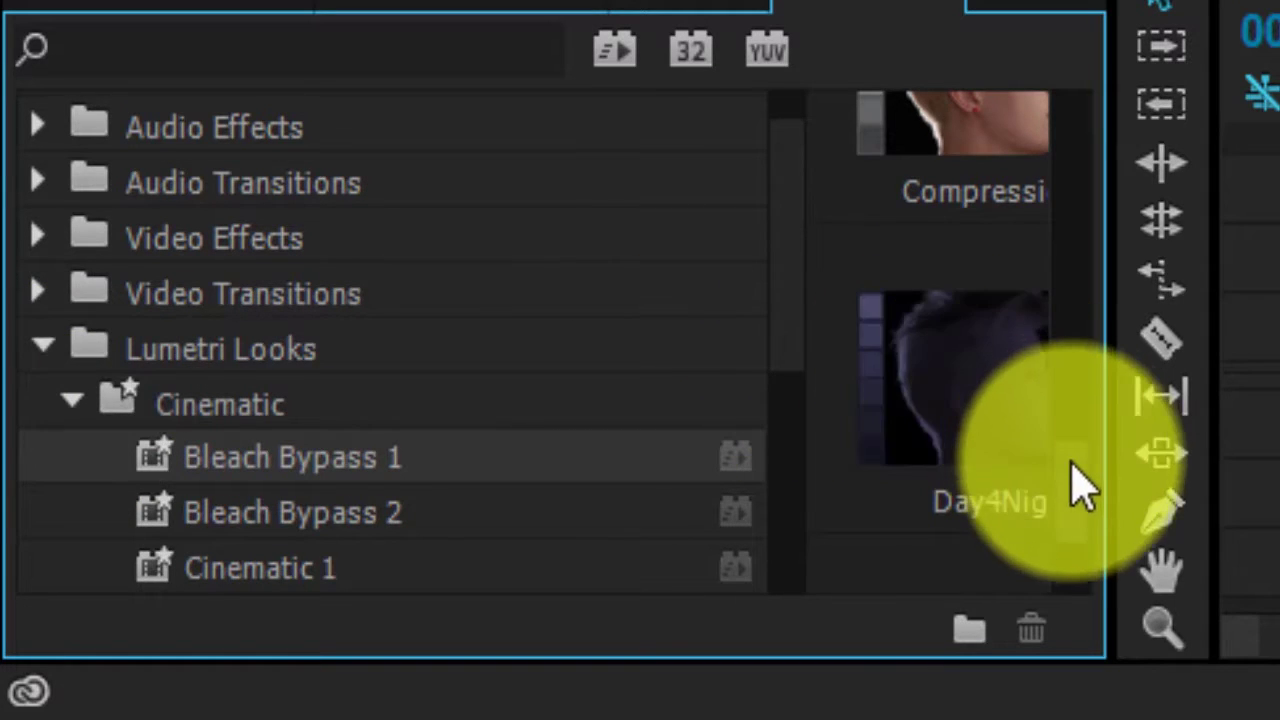
pyautogui.moveTo(1074, 491); pyautogui.dragTo(1085, 240)
# Apply the Cinematic 1 look to the short Swan clip and check it at 00:00:27:09.
pyautogui.click(960, 281)
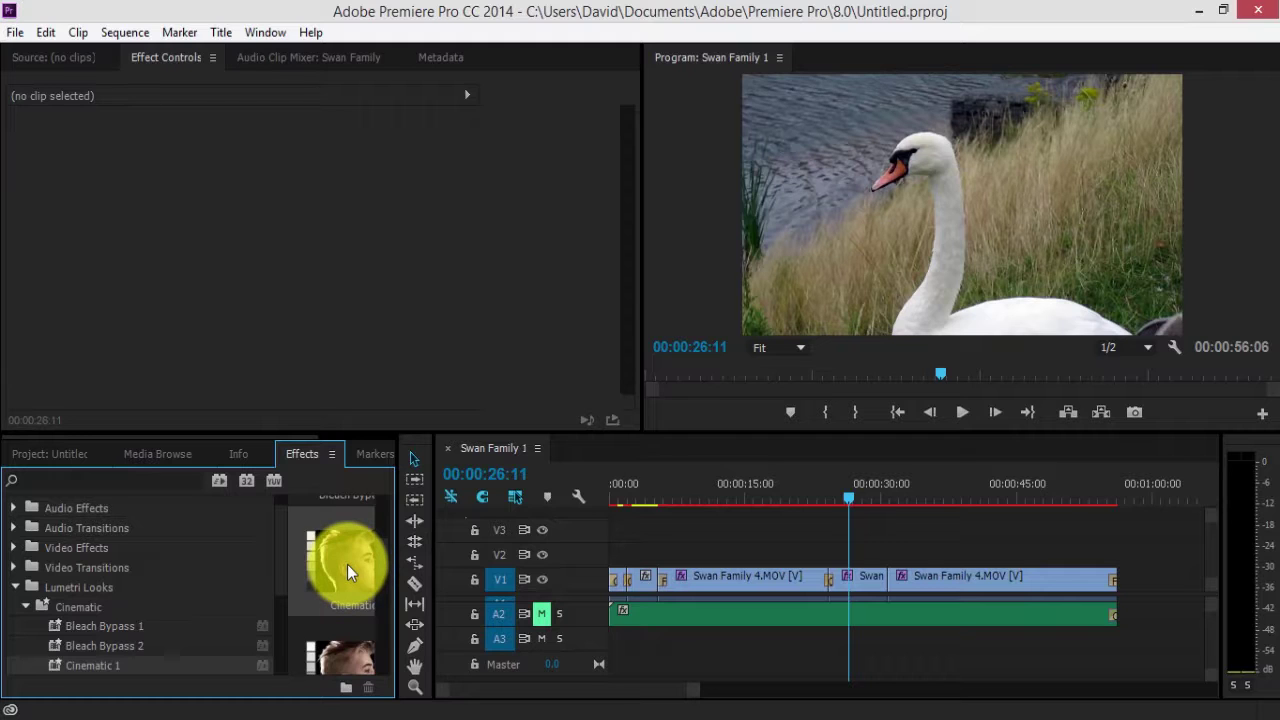
pyautogui.moveTo(347, 564); pyautogui.dragTo(856, 575)
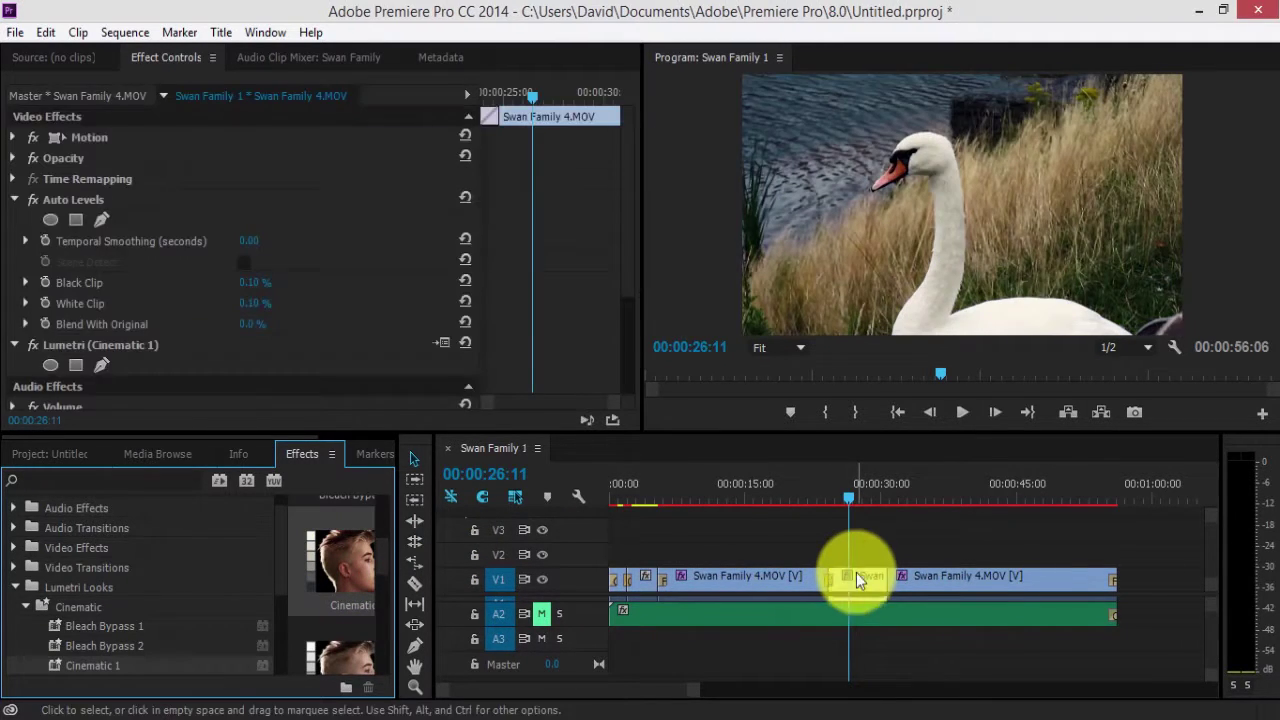
pyautogui.click(853, 499)
pyautogui.moveTo(857, 501); pyautogui.dragTo(857, 503)
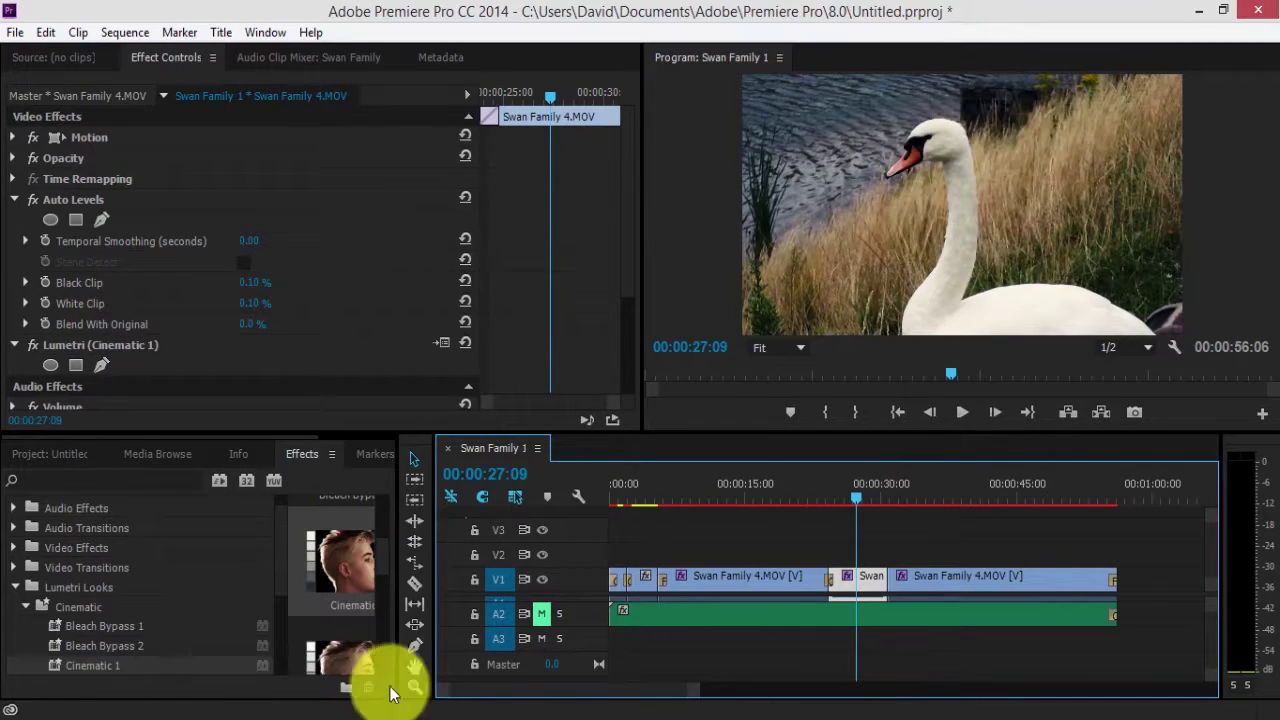
pyautogui.scroll(-3, 385, 556)
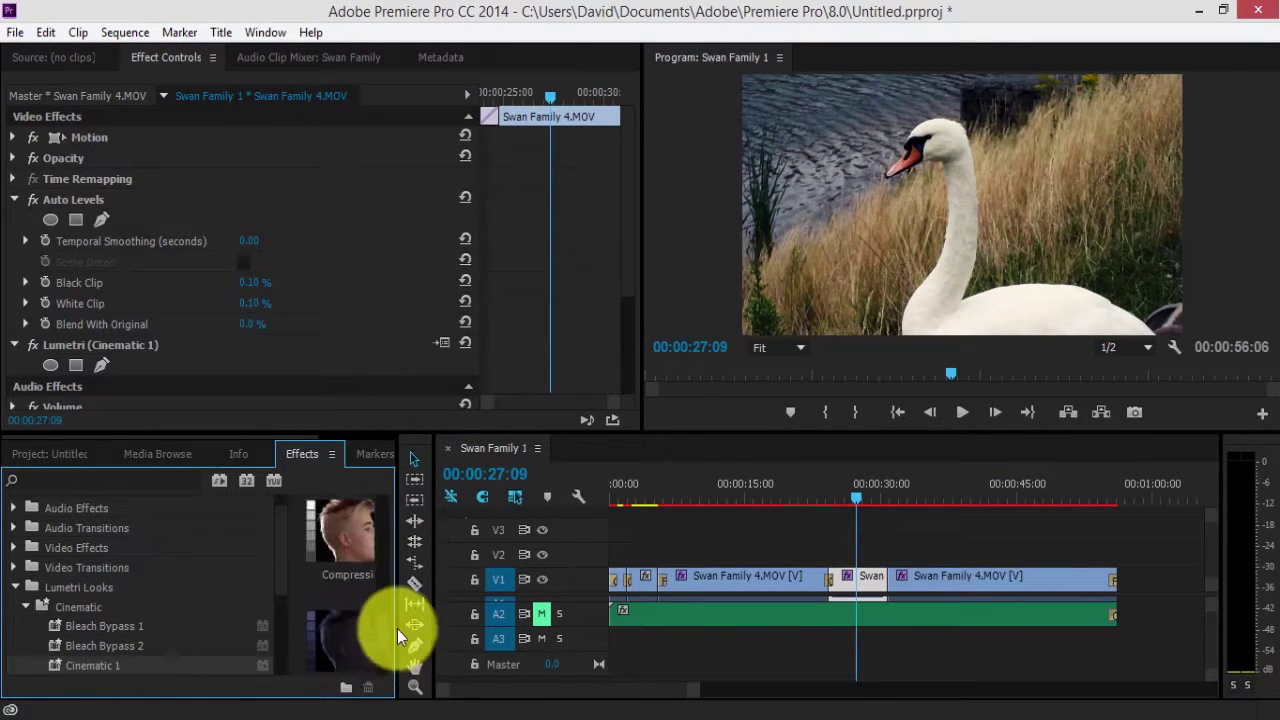
# Apply the Day4Night look to the last V1 clip at 00:00:34:10 and preview playback.
pyautogui.click(920, 500)
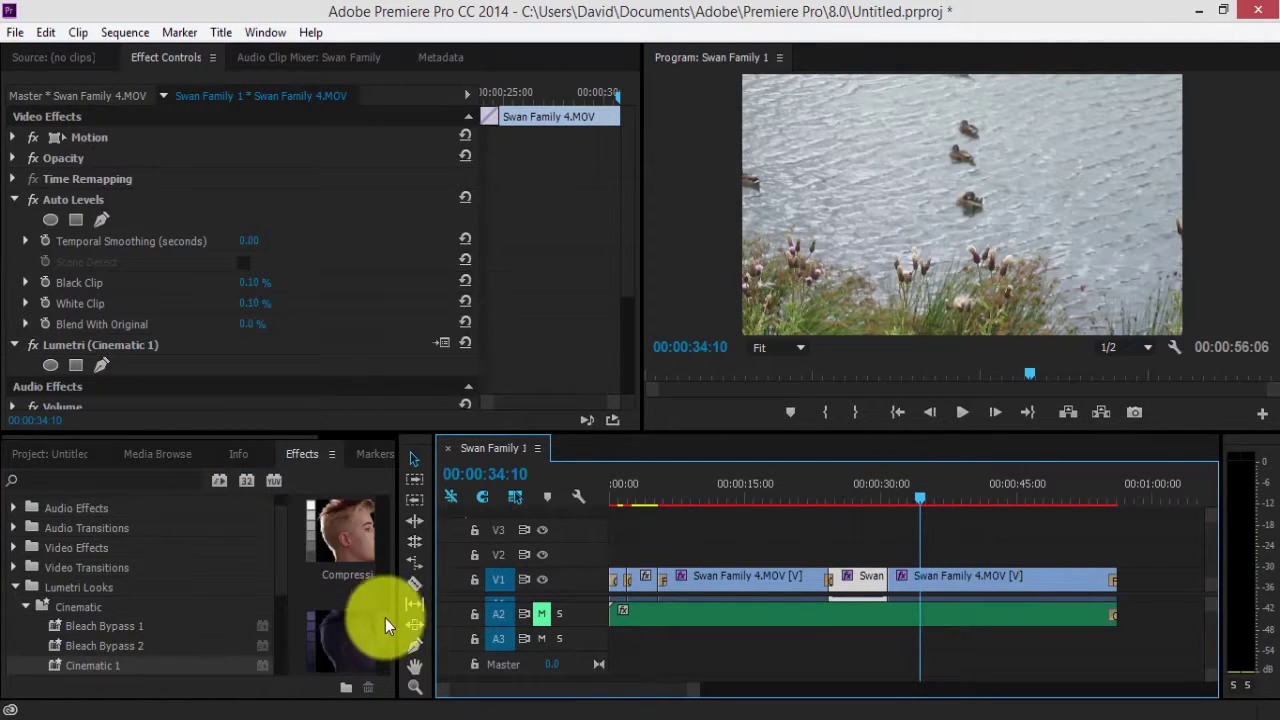
pyautogui.scroll(-2, 384, 624)
pyautogui.moveTo(378, 624); pyautogui.dragTo(957, 580)
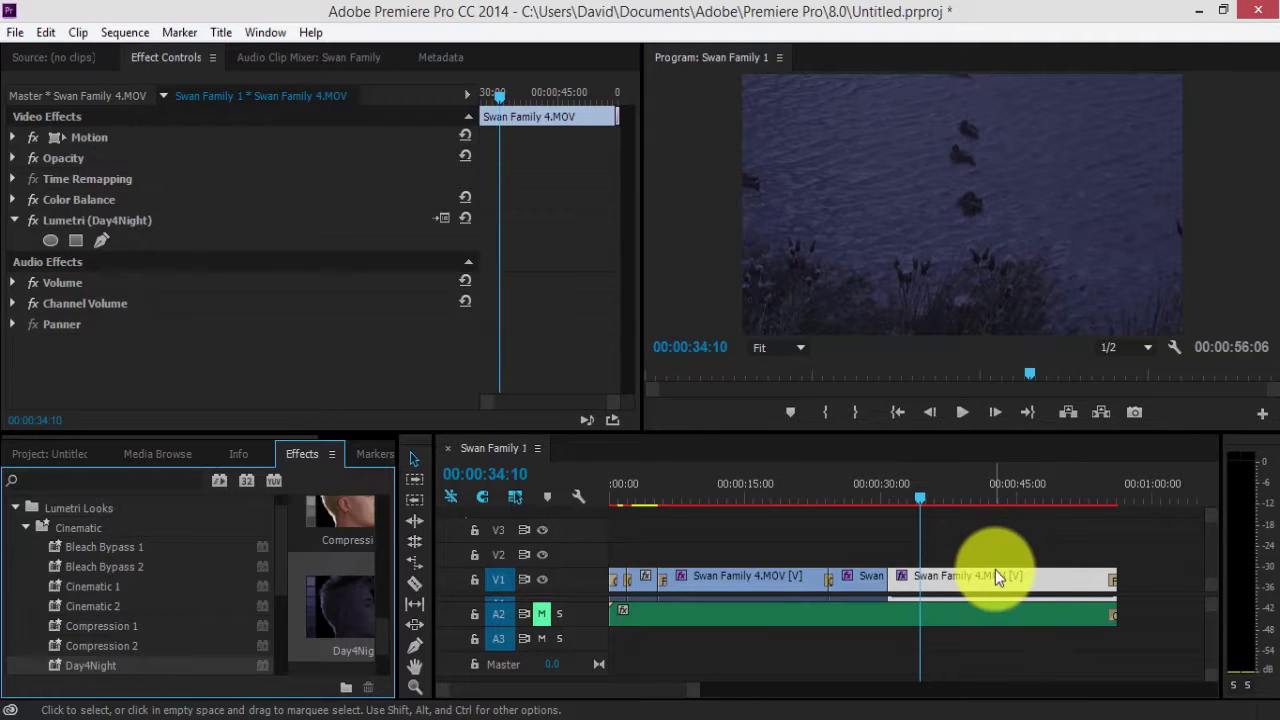
pyautogui.click(959, 416)
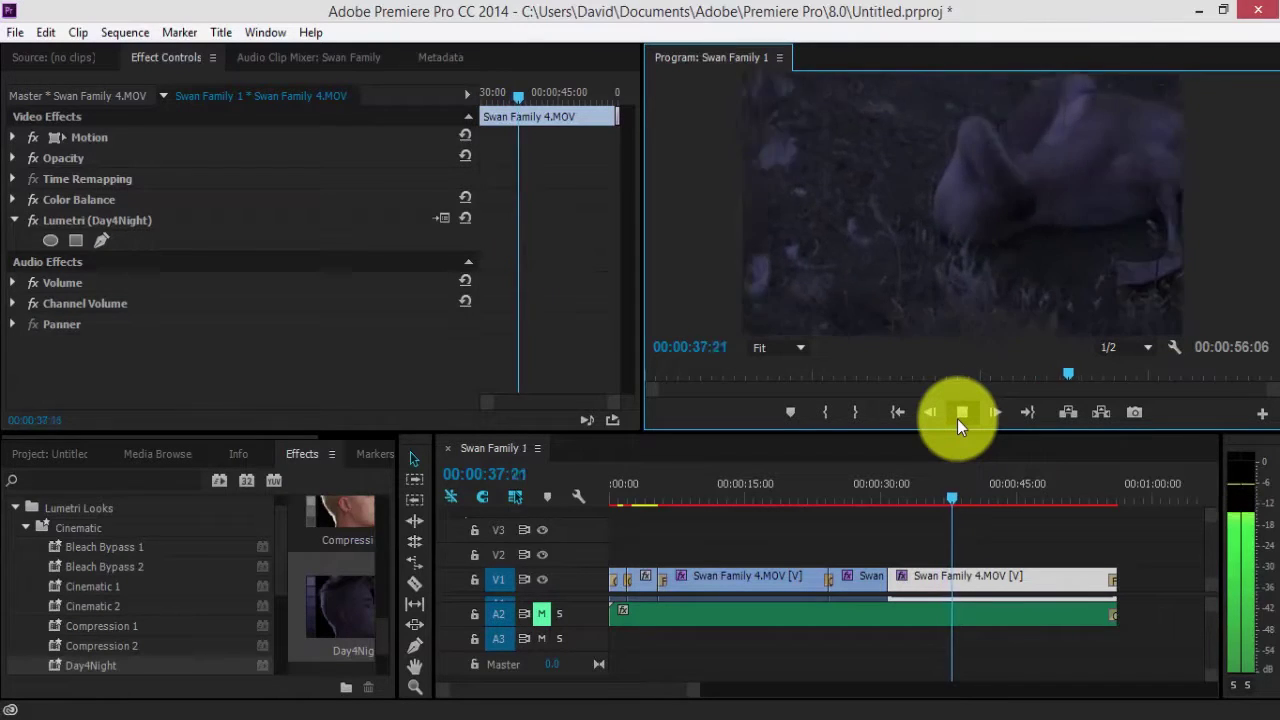
pyautogui.click(957, 419)
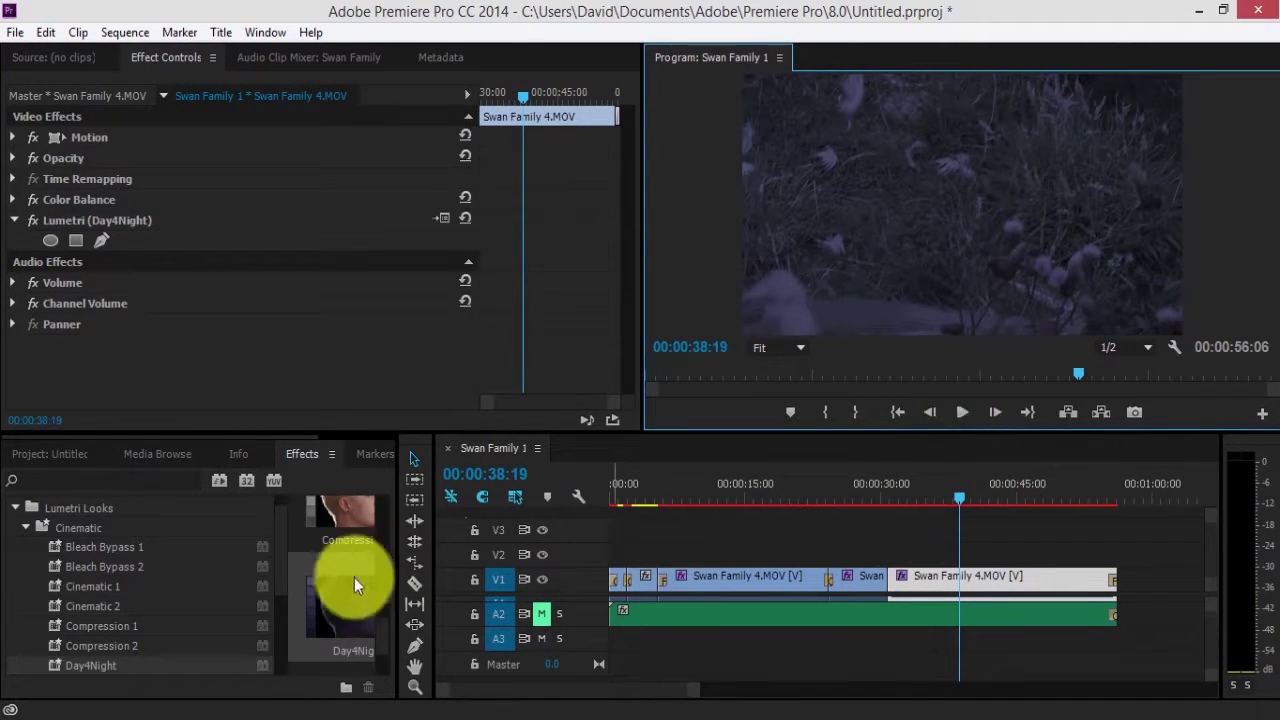
# Scroll through the Cinematic looks to the Sepia look preview.
pyautogui.moveTo(382, 630); pyautogui.dragTo(393, 512)
pyautogui.scroll(-3, 390, 580)
pyautogui.scroll(-1, 354, 628)
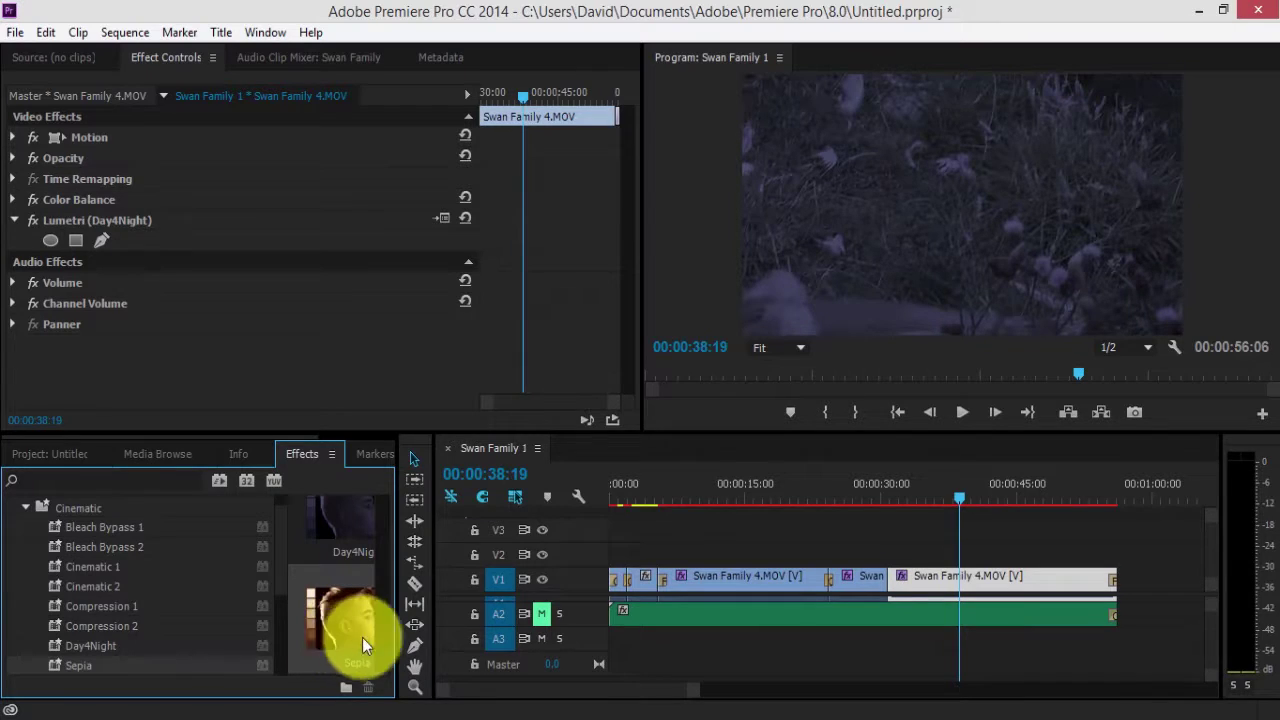
pyautogui.click(383, 655)
pyautogui.moveTo(383, 655); pyautogui.dragTo(373, 506)
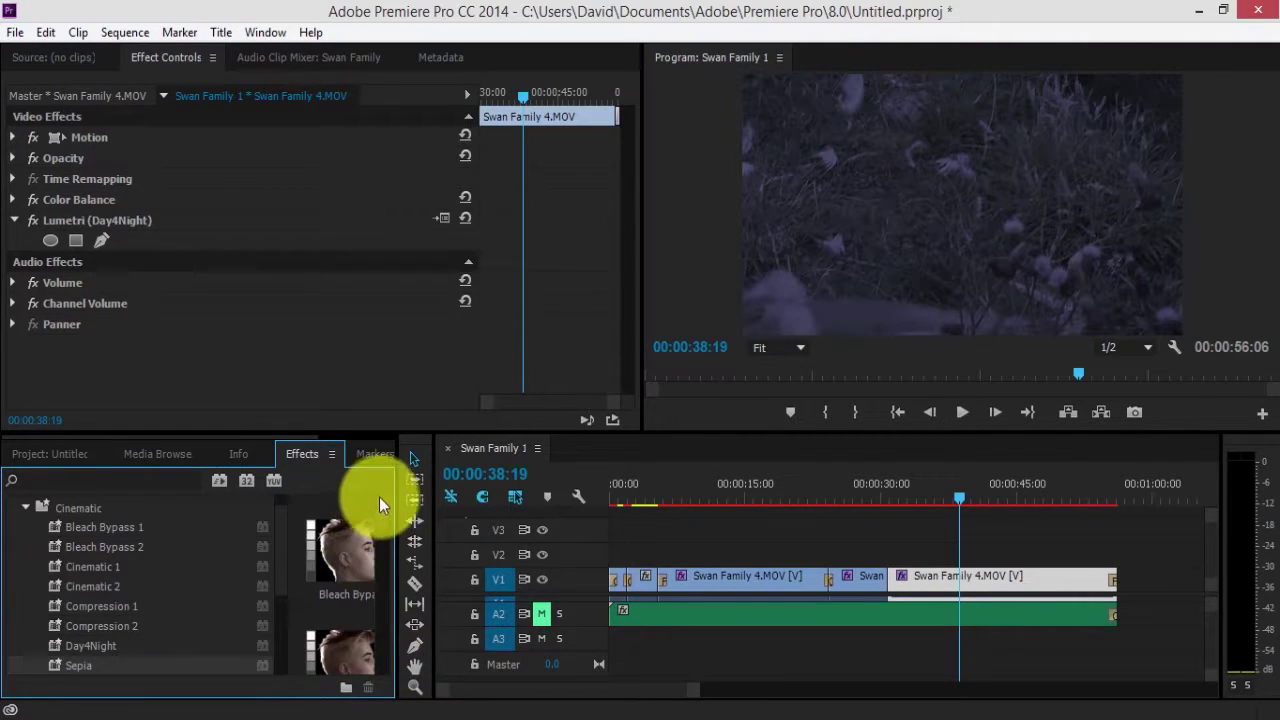
pyautogui.scroll(5, 283, 543)
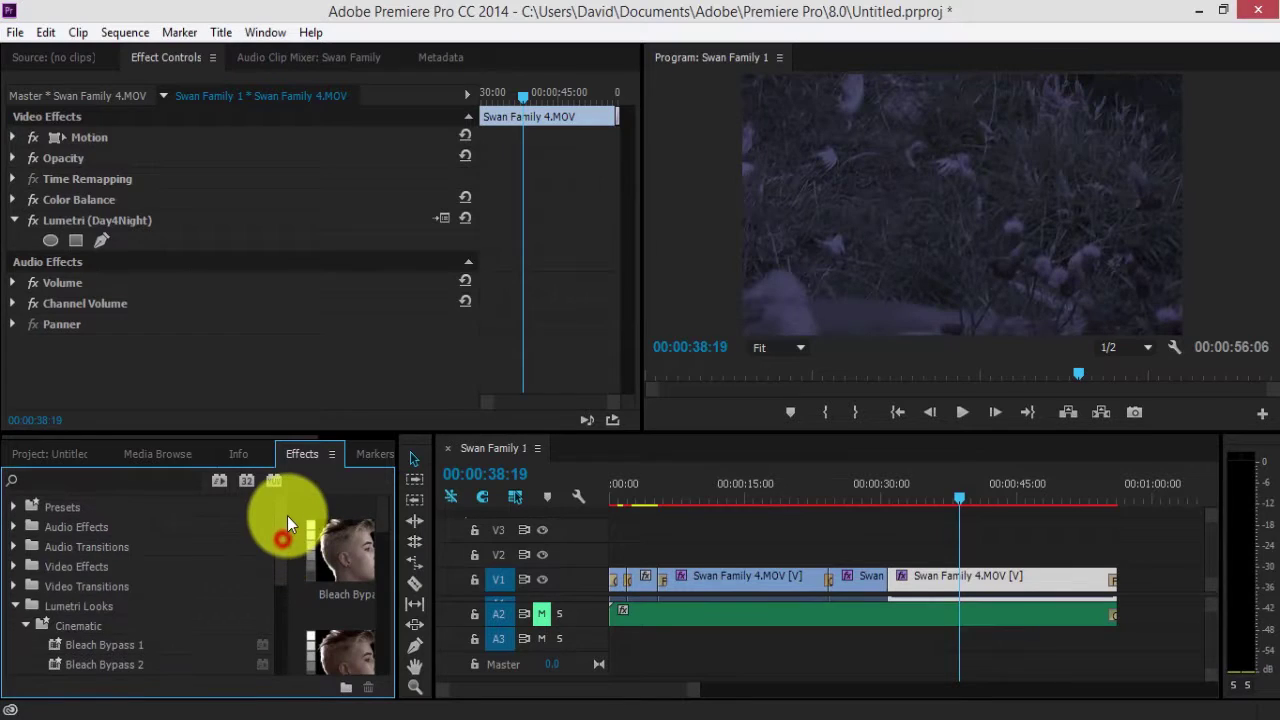
pyautogui.click(68, 612)
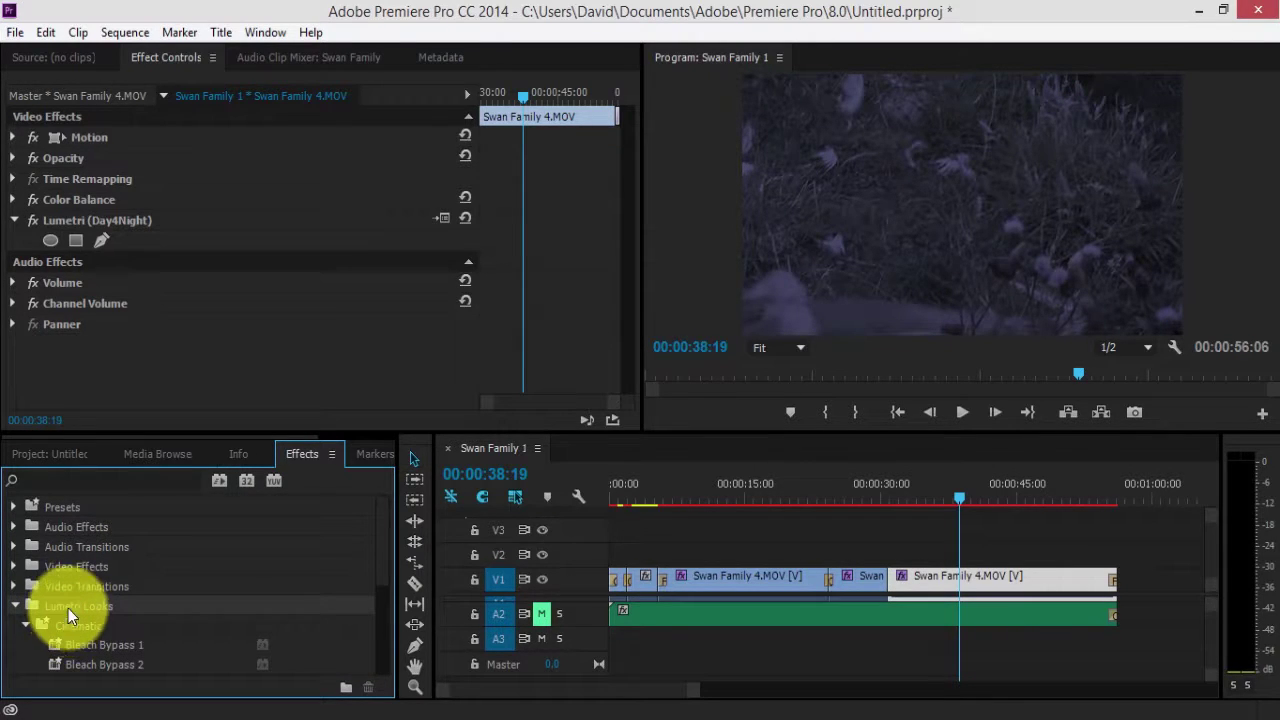
pyautogui.click(116, 566)
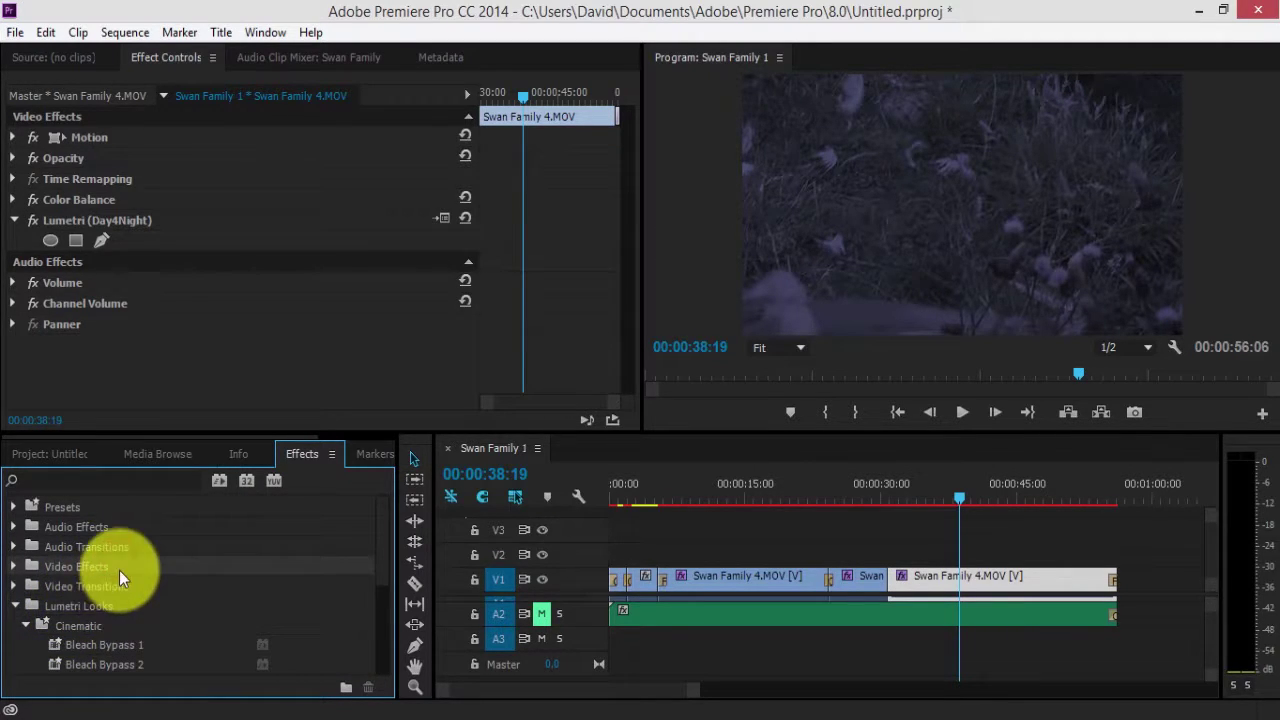
pyautogui.click(116, 606)
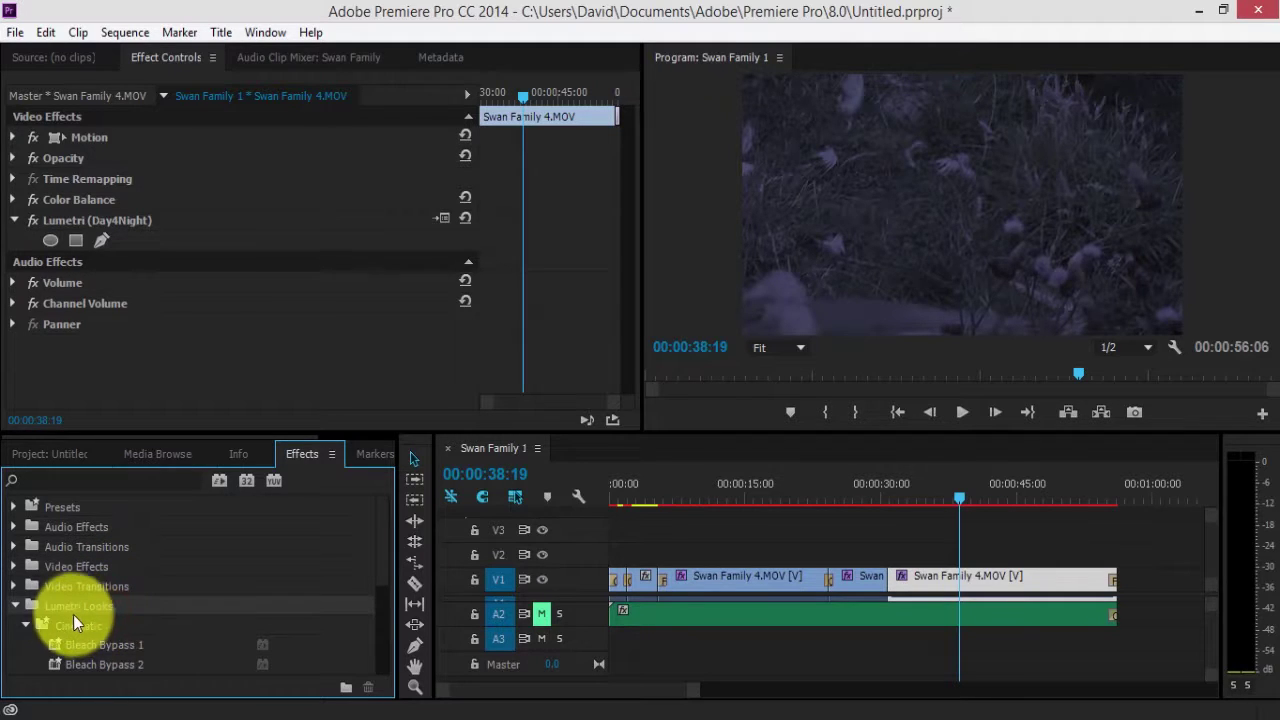
pyautogui.moveTo(378, 569)
pyautogui.mouseDown()
pyautogui.moveTo(383, 610)
pyautogui.moveTo(384, 573)
pyautogui.mouseUp()
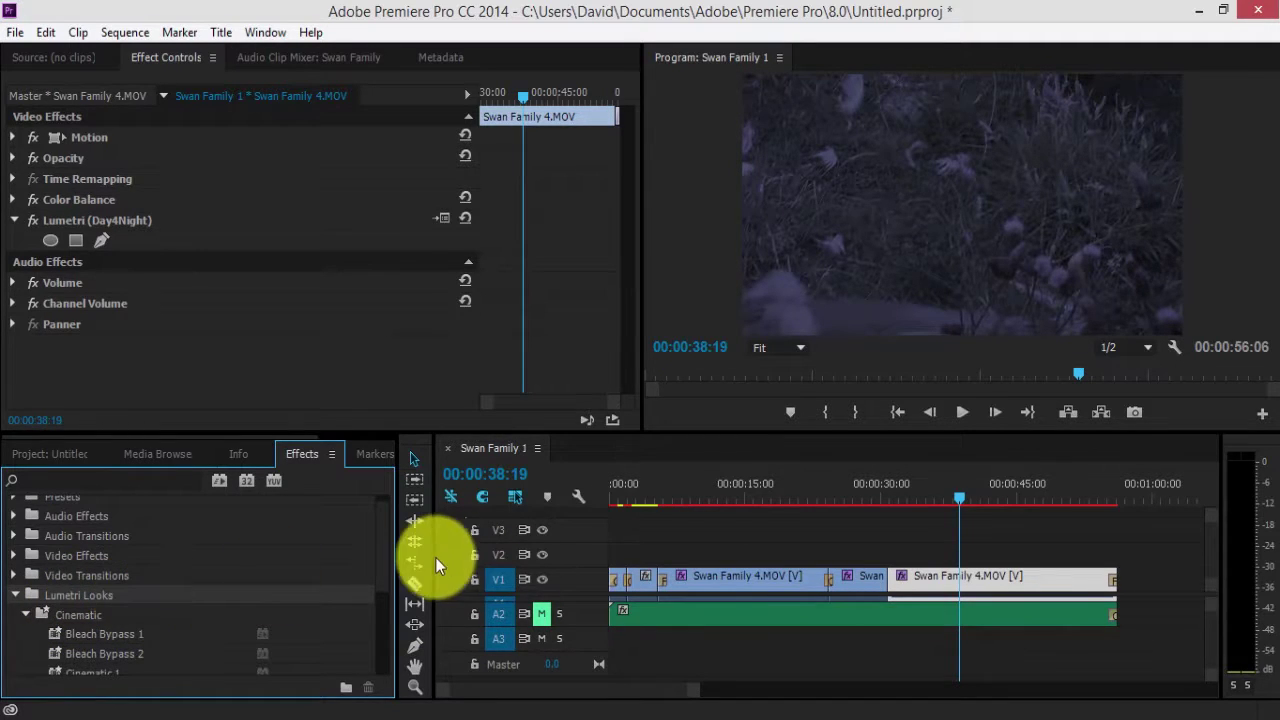
pyautogui.moveTo(383, 551); pyautogui.dragTo(379, 587)
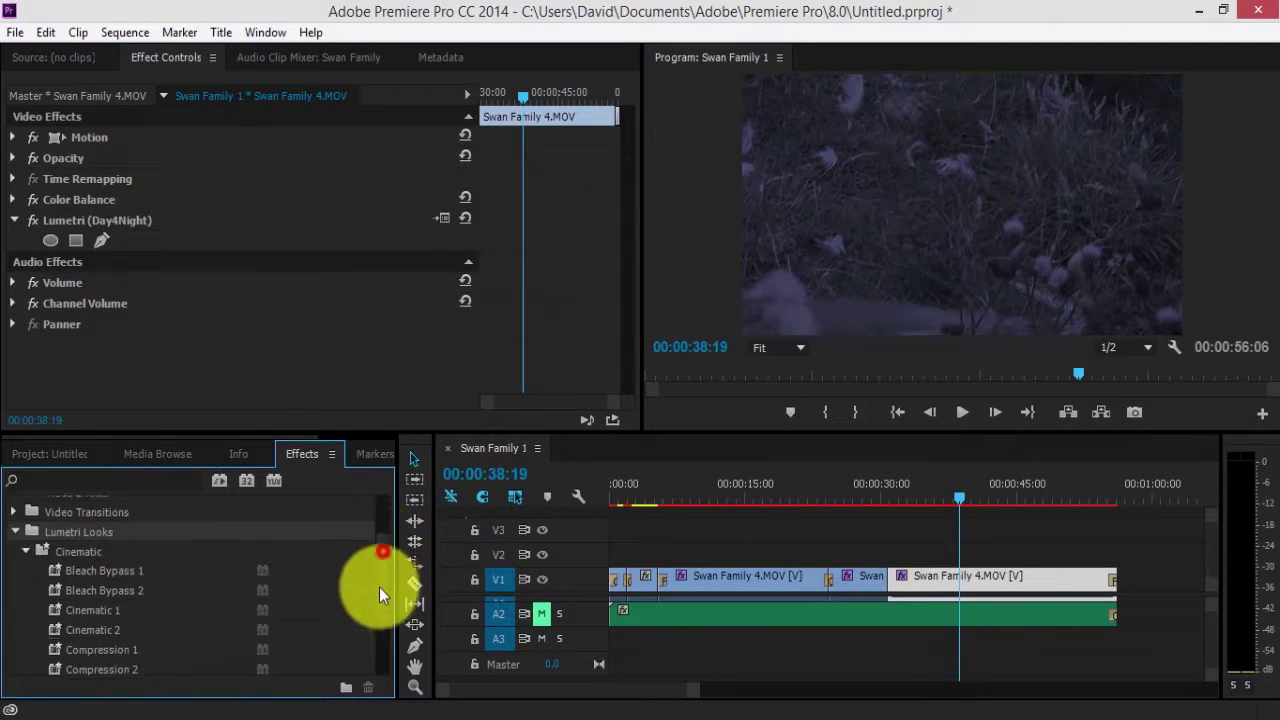
# Collapse the Cinematic looks and browse the Desaturation looks.
pyautogui.click(26, 551)
pyautogui.click(27, 568)
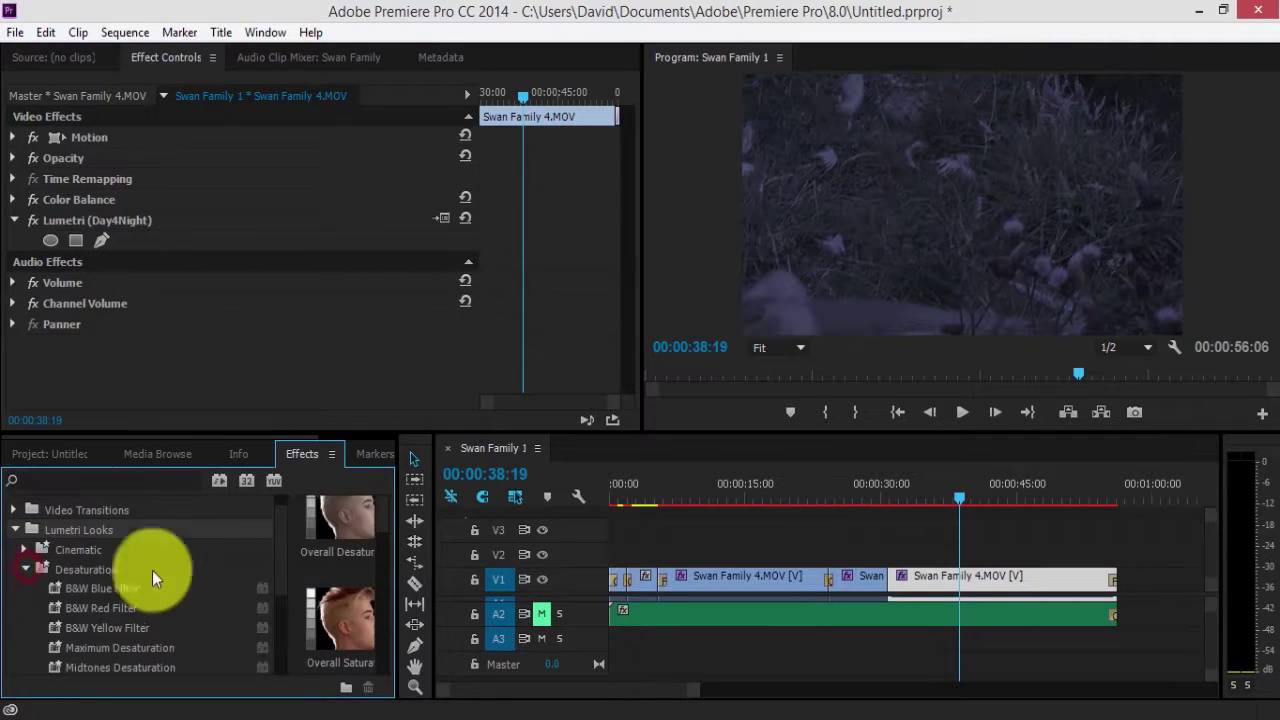
pyautogui.scroll(-2, 375, 599)
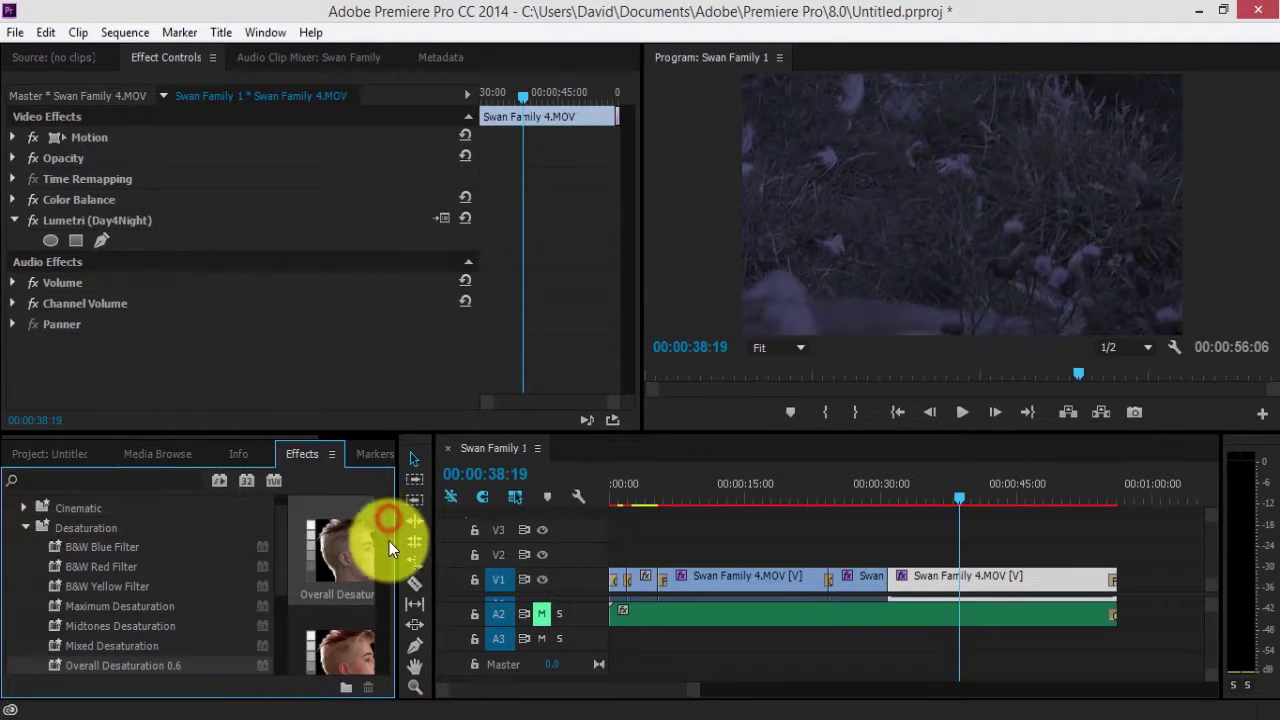
pyautogui.scroll(4, 387, 516)
pyautogui.scroll(2, 385, 540)
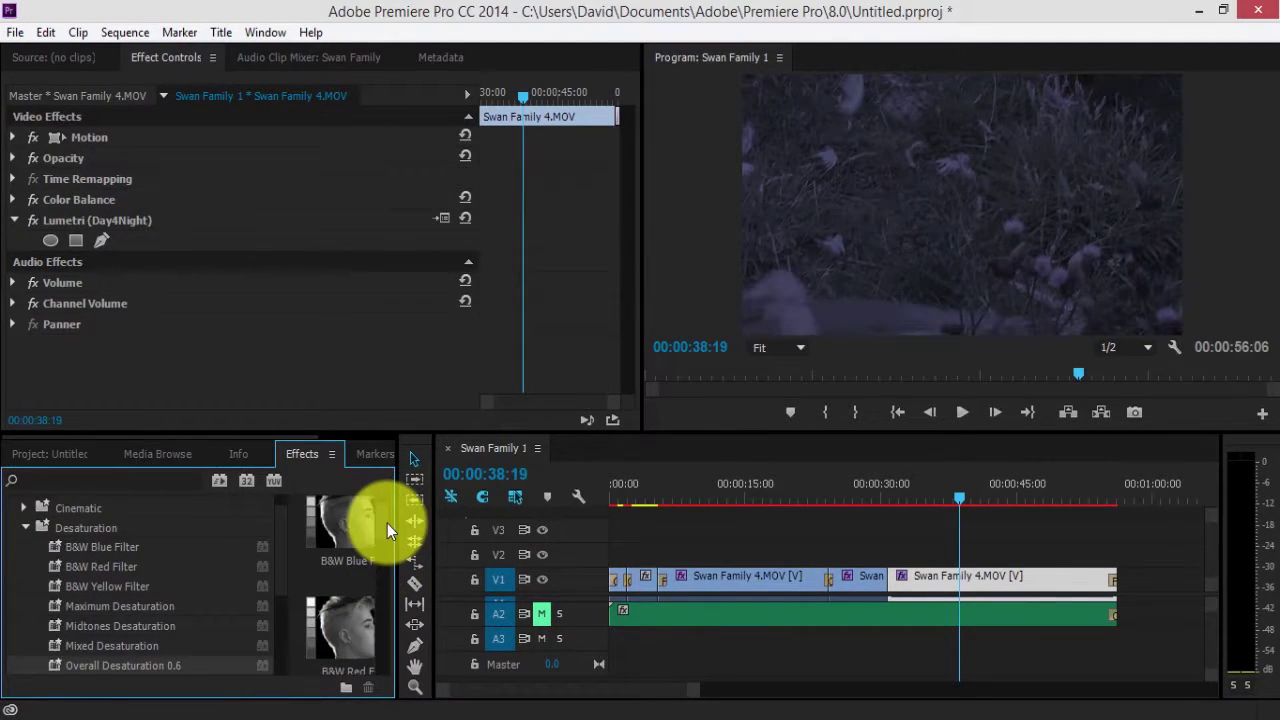
pyautogui.scroll(-5, 386, 540)
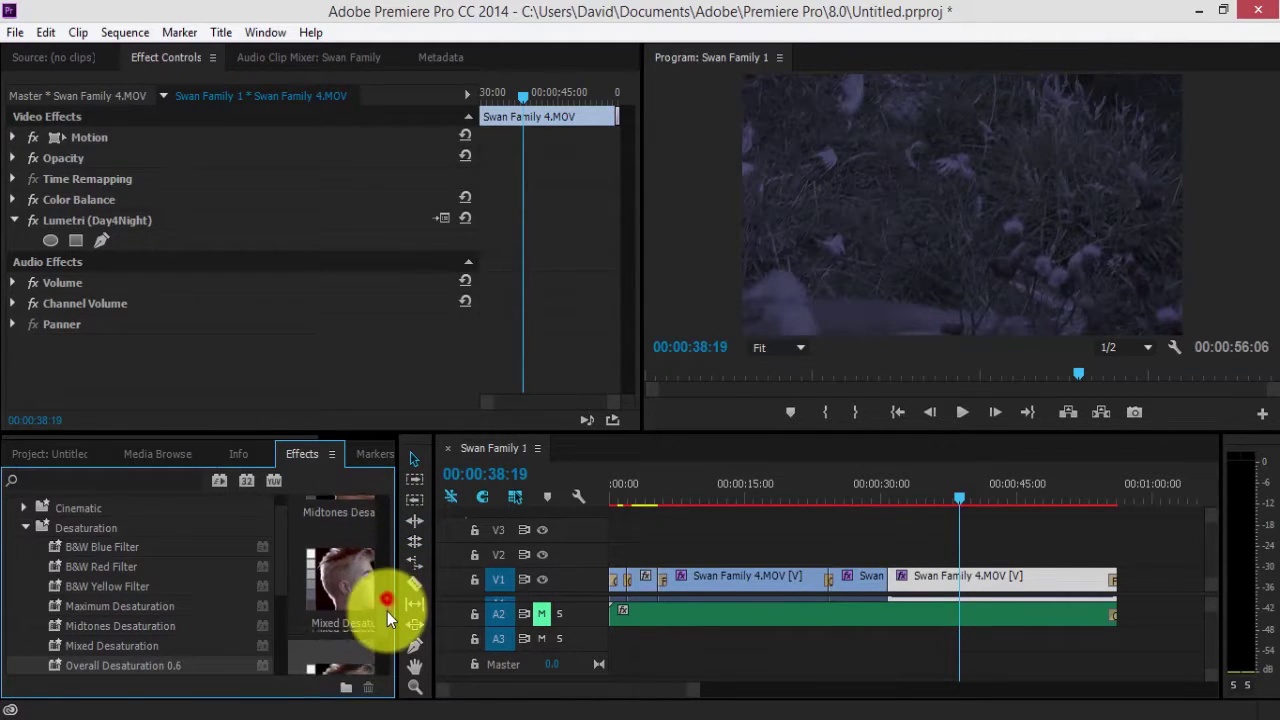
pyautogui.scroll(-3, 387, 611)
pyautogui.scroll(-2, 390, 646)
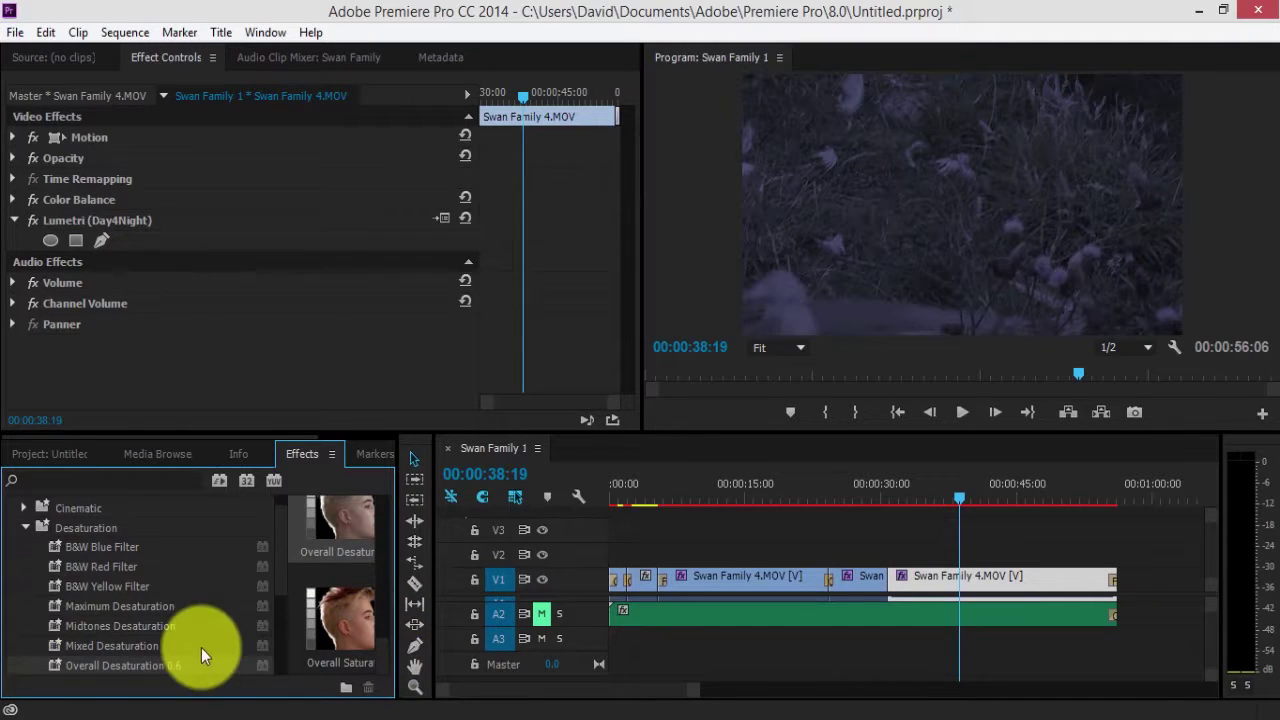
# Switch to the Style looks and preview the Back in the Day look.
pyautogui.click(25, 526)
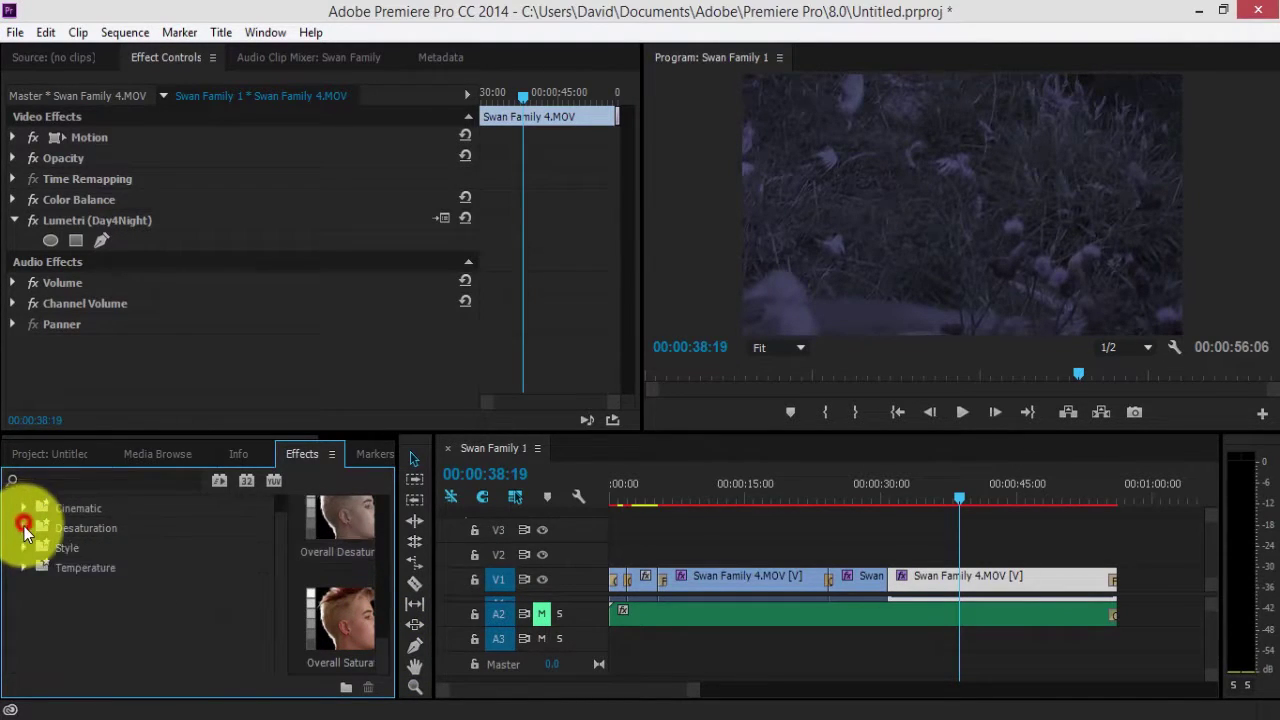
pyautogui.click(23, 547)
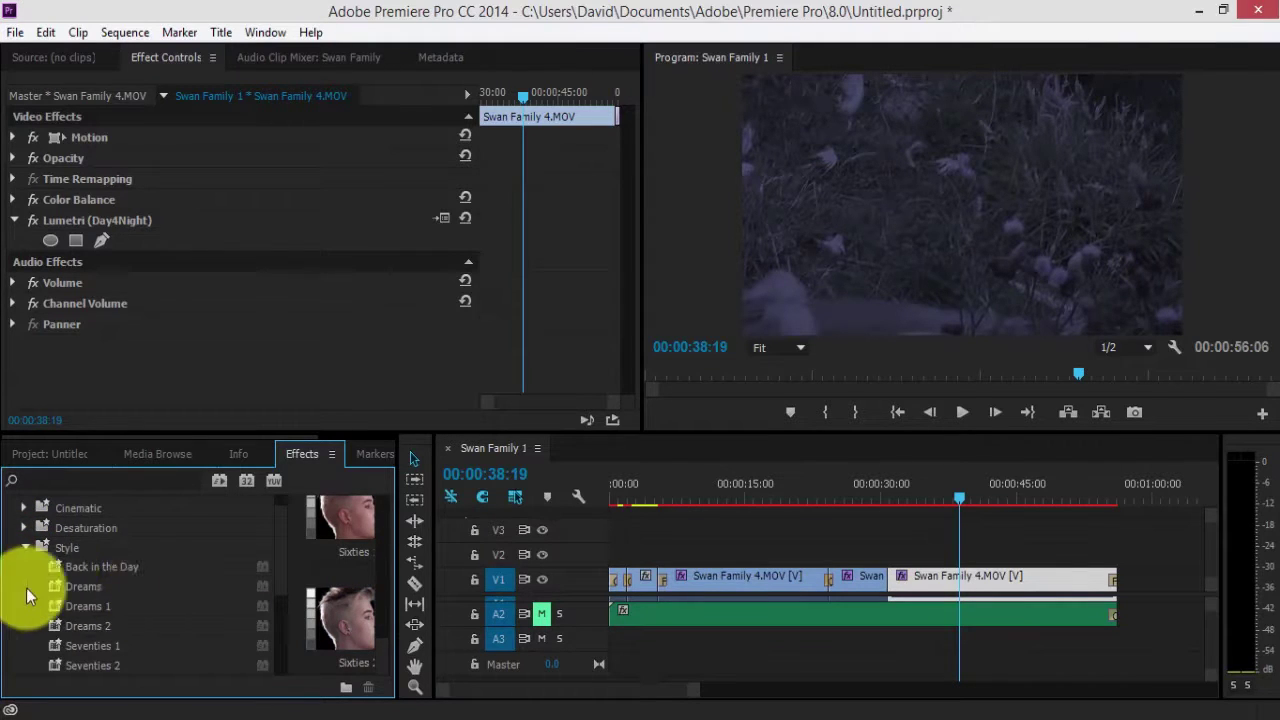
pyautogui.click(116, 566)
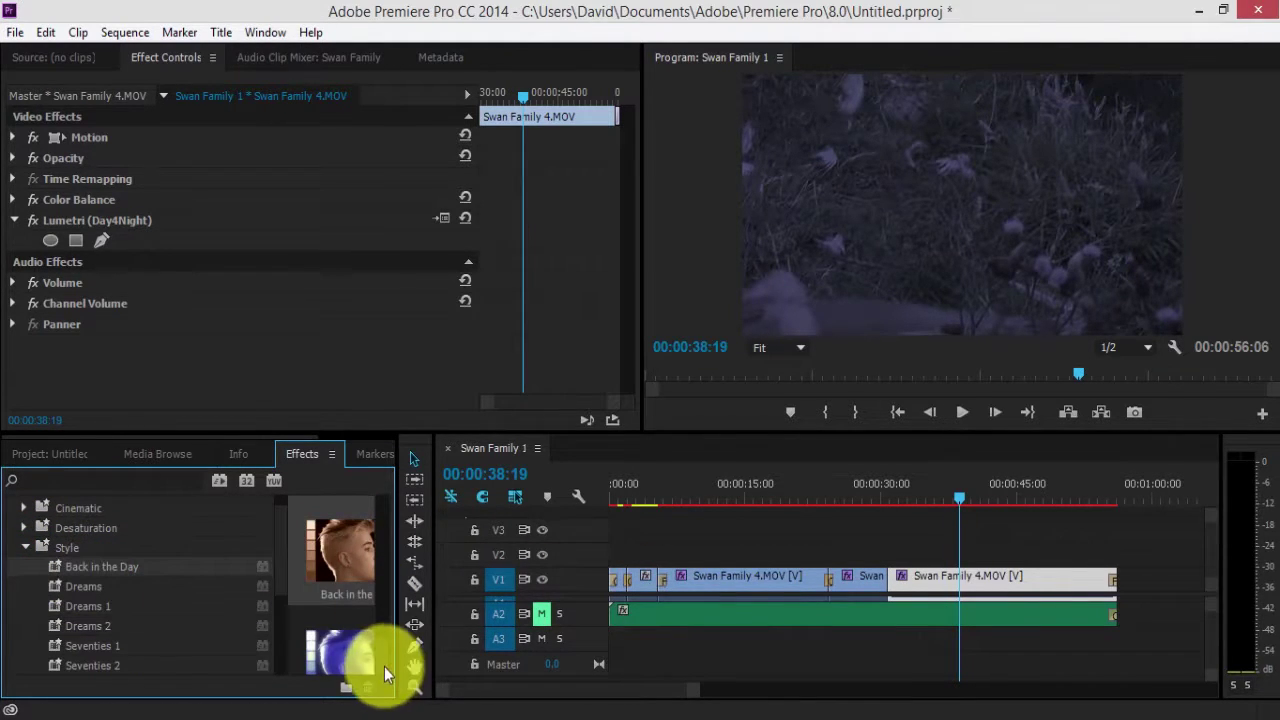
pyautogui.scroll(-5, 388, 651)
pyautogui.scroll(-3, 383, 663)
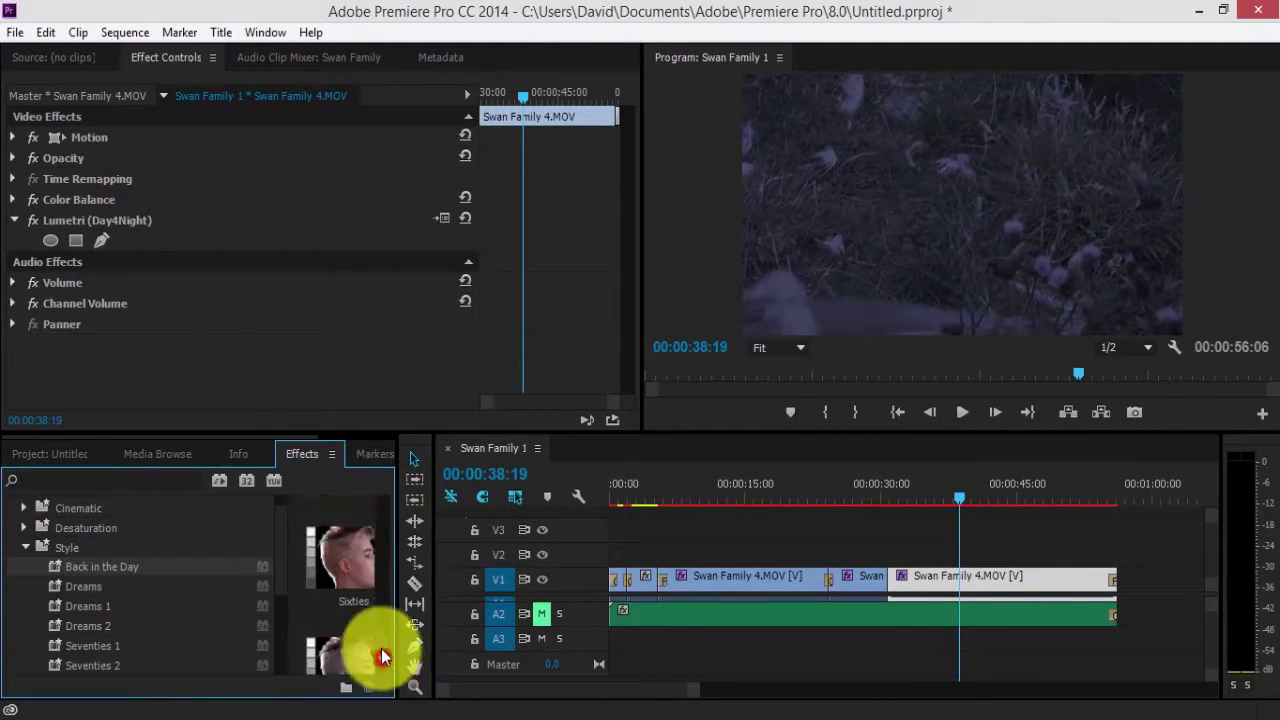
pyautogui.scroll(3, 381, 590)
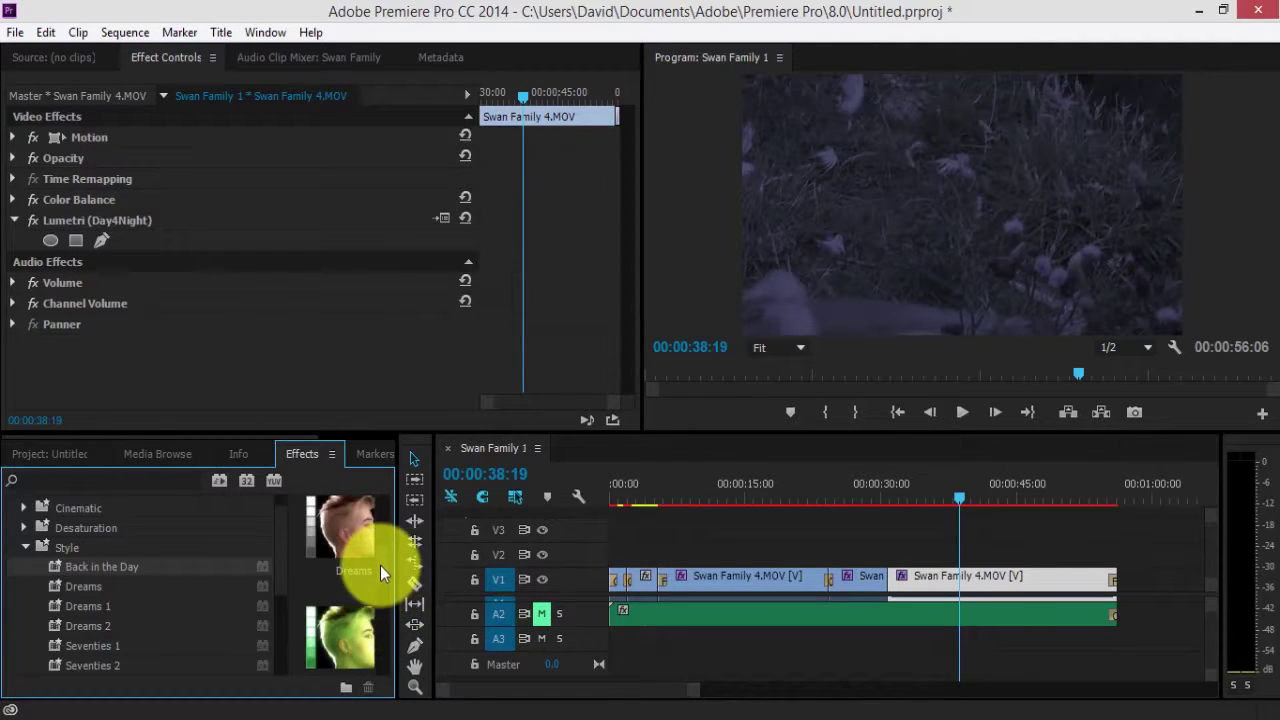
# Apply Dreams 2 to the first Swan Family 4.MOV clip and scrub to review the green tint.
pyautogui.click(710, 488)
pyautogui.click(708, 497)
pyautogui.click(350, 644)
pyautogui.moveTo(327, 621); pyautogui.dragTo(730, 576)
pyautogui.moveTo(711, 499)
pyautogui.mouseDown()
pyautogui.moveTo(751, 512)
pyautogui.moveTo(703, 514)
pyautogui.mouseUp()
pyautogui.moveTo(335, 620); pyautogui.dragTo(335, 620)
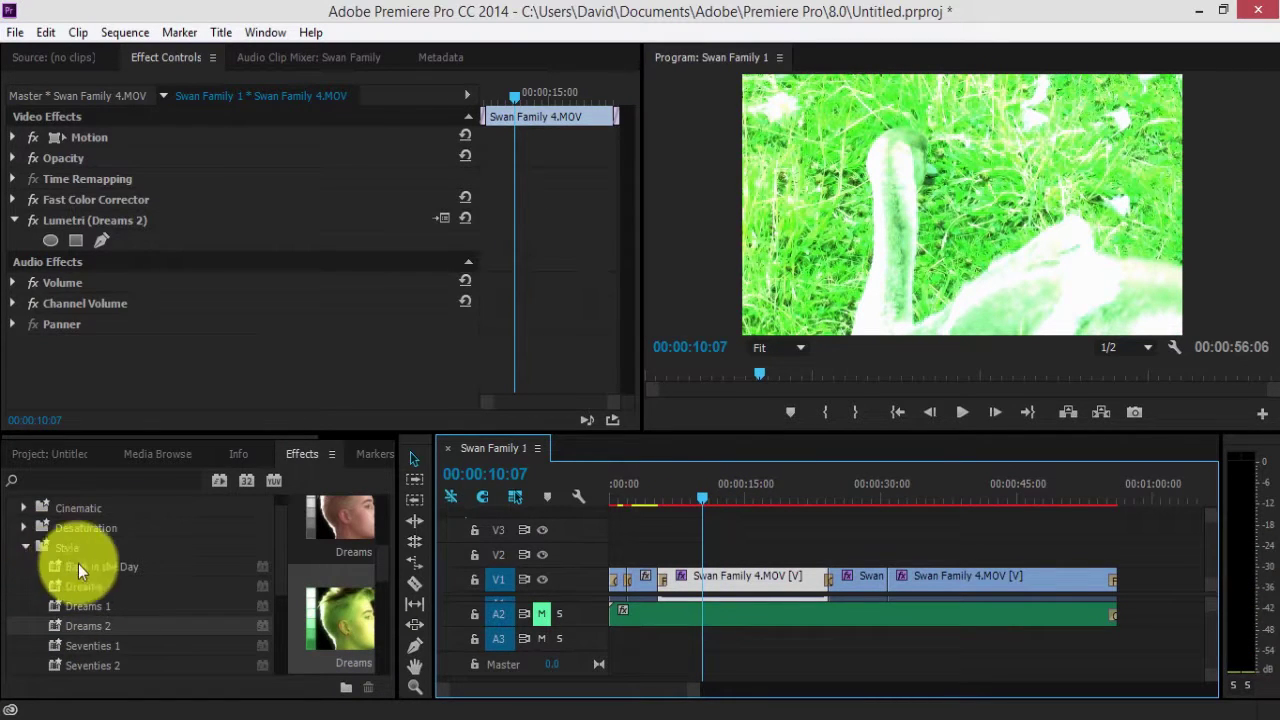
# Collapse the Style looks and browse the Temperature looks.
pyautogui.click(25, 546)
pyautogui.click(24, 567)
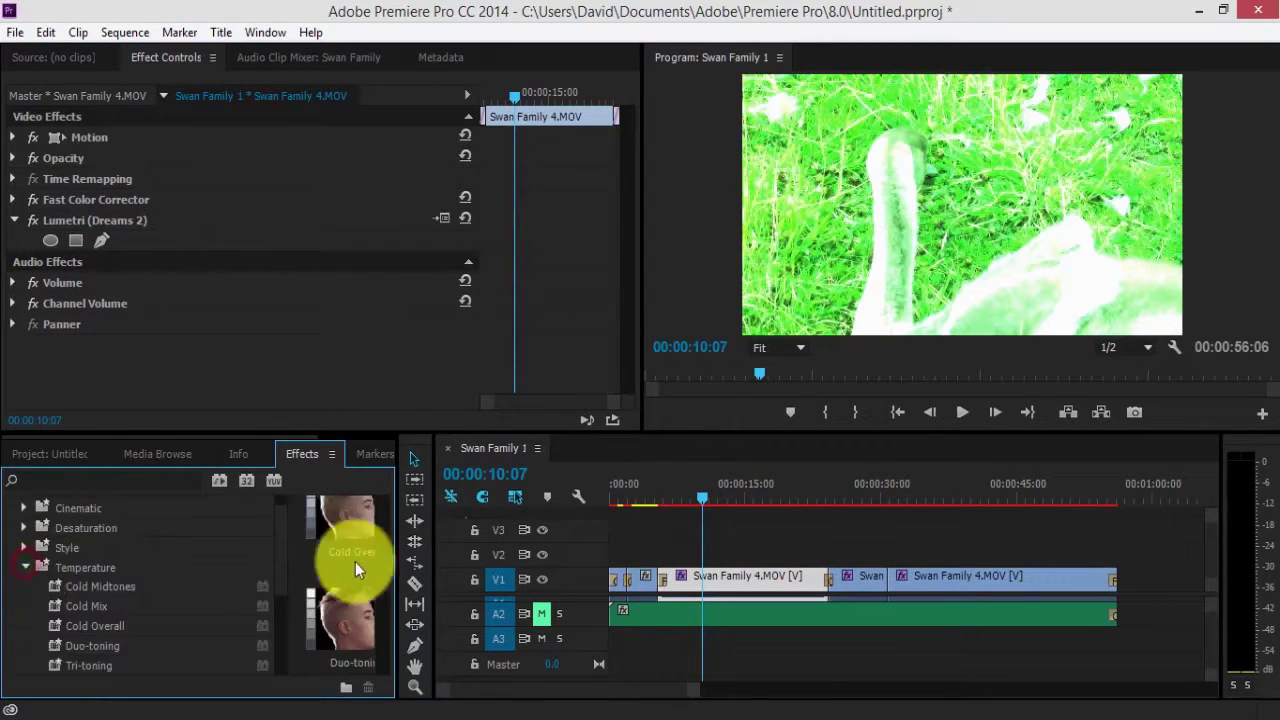
pyautogui.moveTo(386, 549); pyautogui.dragTo(391, 594)
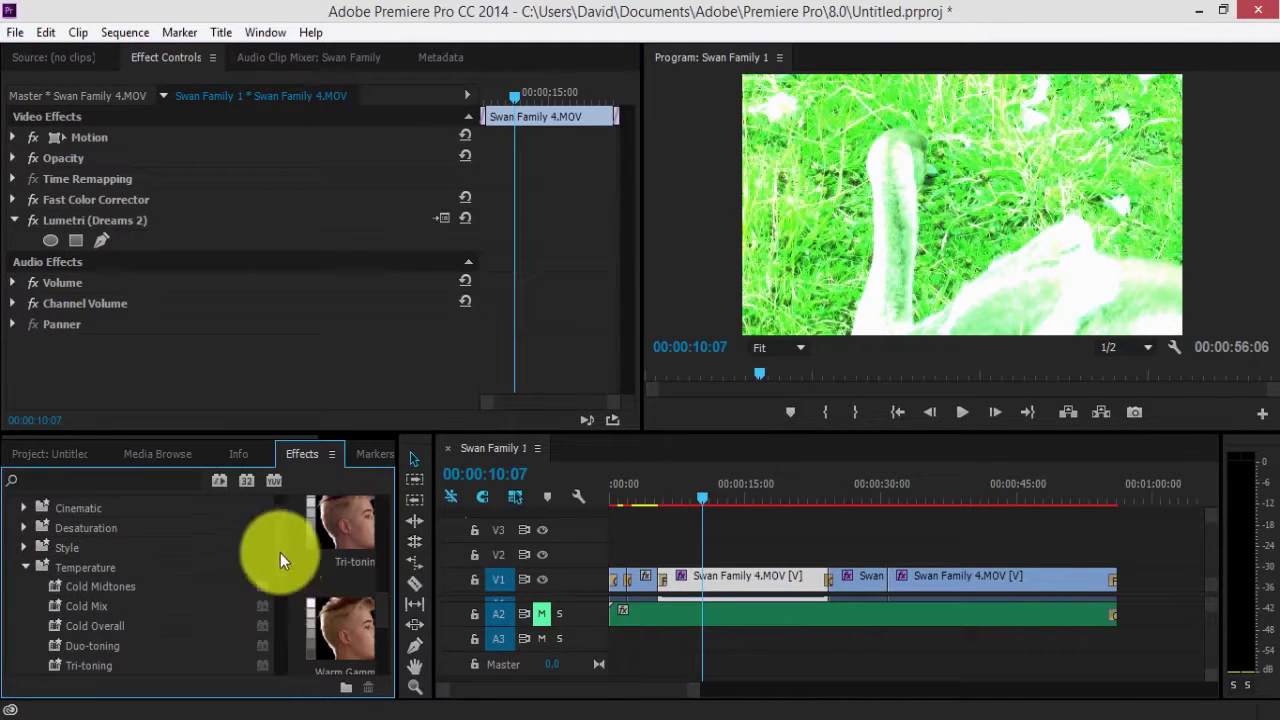
pyautogui.scroll(-1, 278, 570)
pyautogui.scroll(-2, 268, 625)
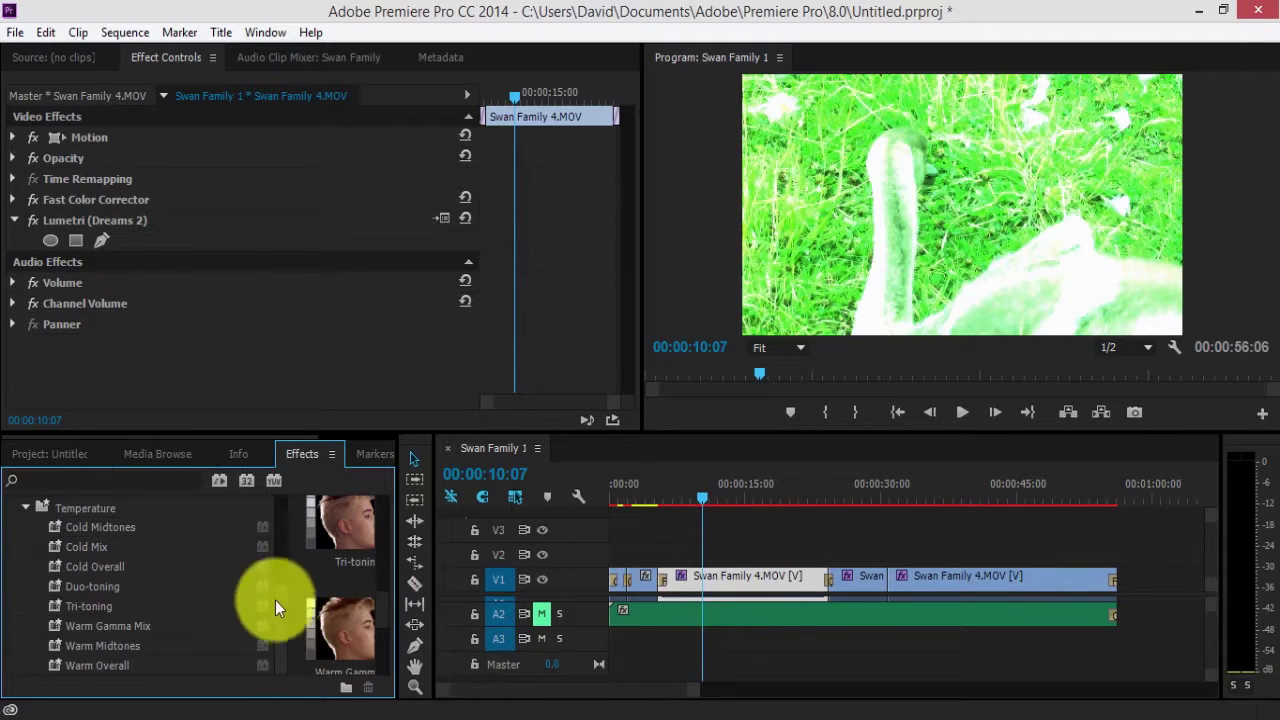
pyautogui.moveTo(387, 602); pyautogui.dragTo(356, 502)
# Collapse the Temperature folder and the whole Lumetri Looks folder.
pyautogui.click(25, 508)
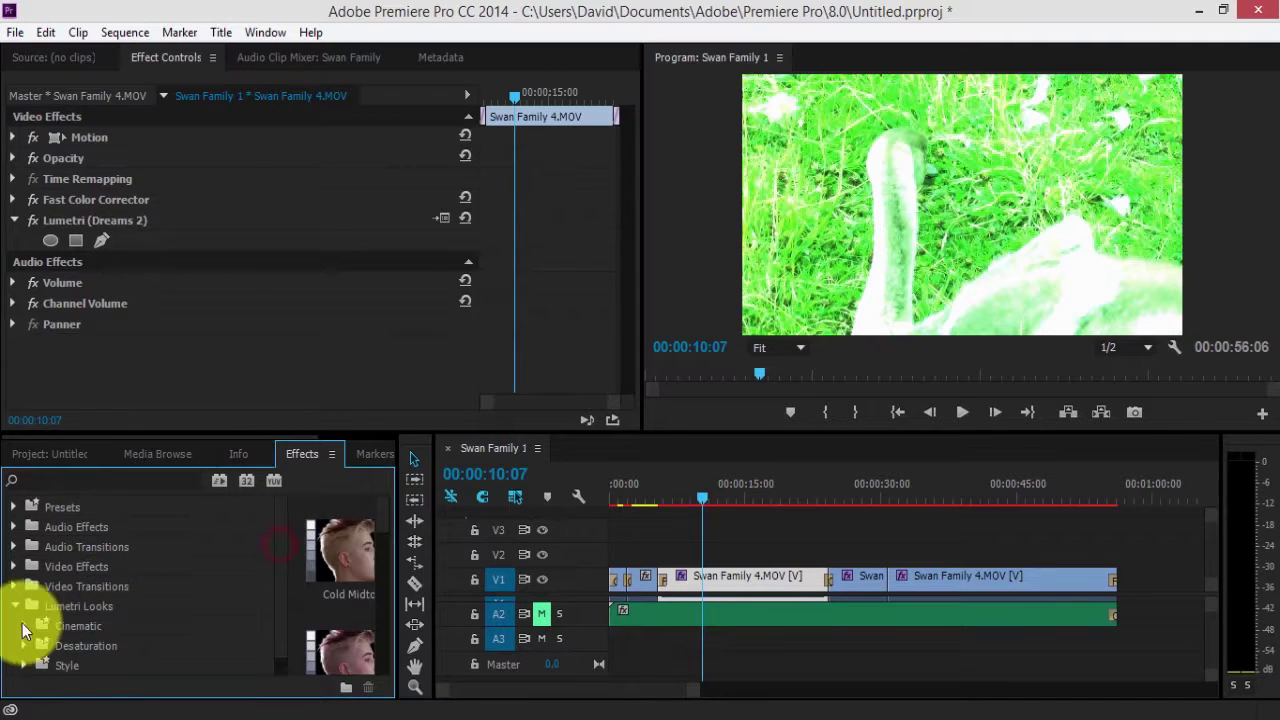
pyautogui.click(13, 606)
pyautogui.click(85, 606)
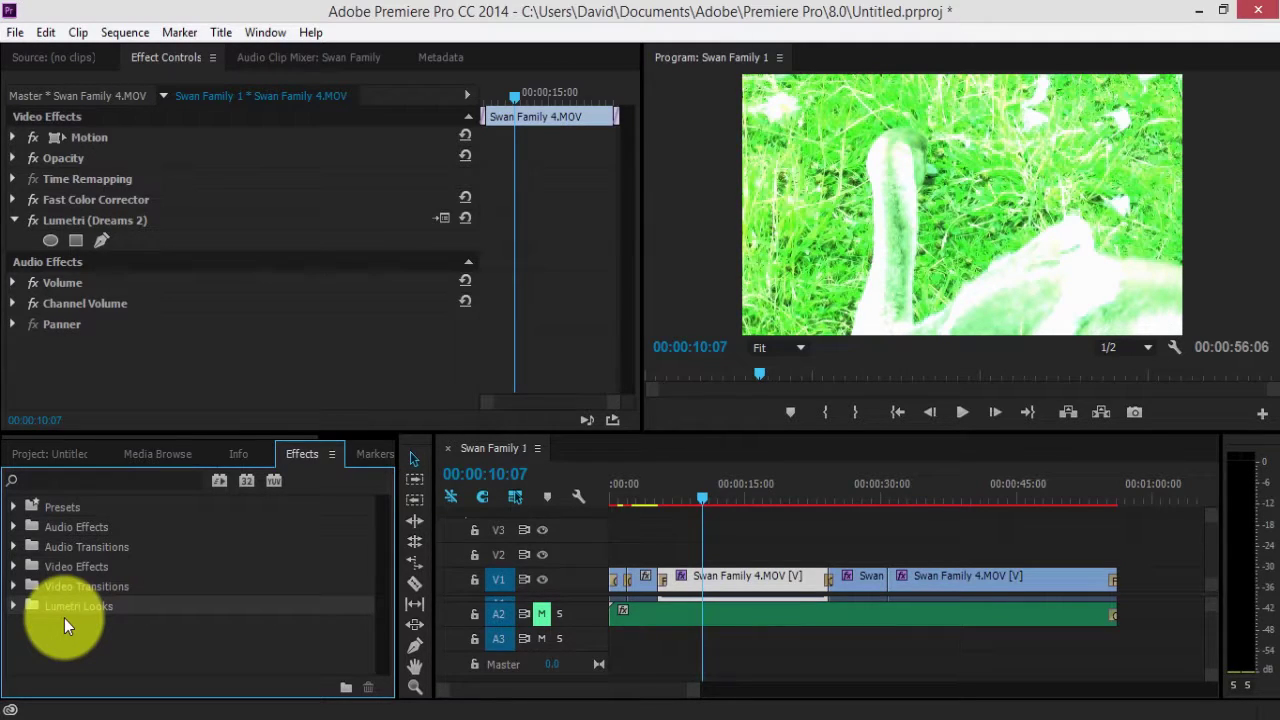
pyautogui.click(13, 608)
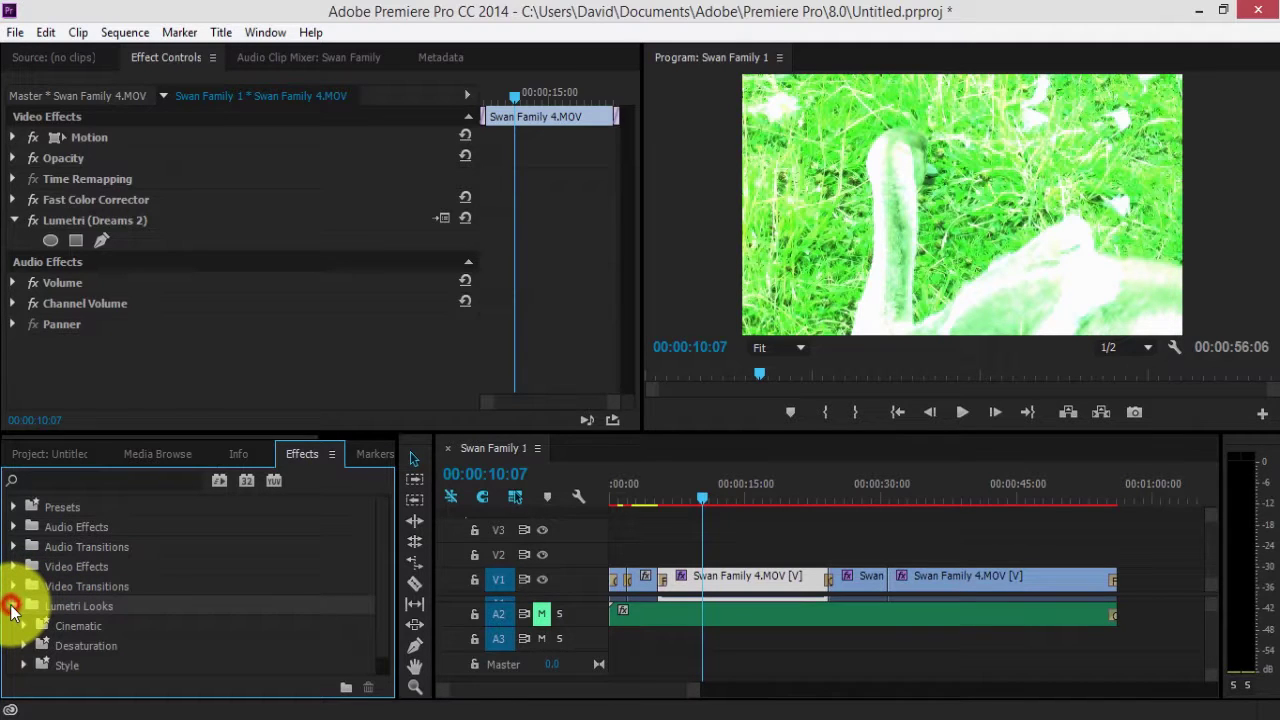
pyautogui.click(13, 608)
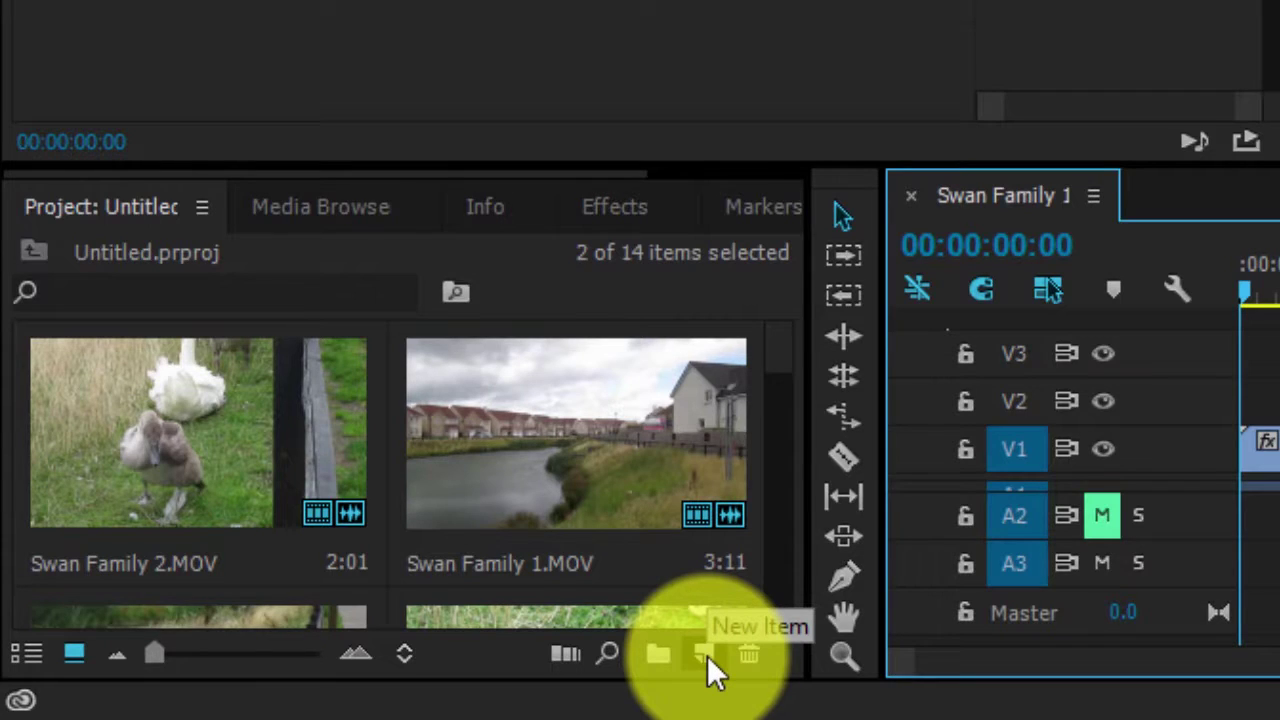
# Open the New Item menu at the bottom of the Project panel.
pyautogui.click(705, 655)
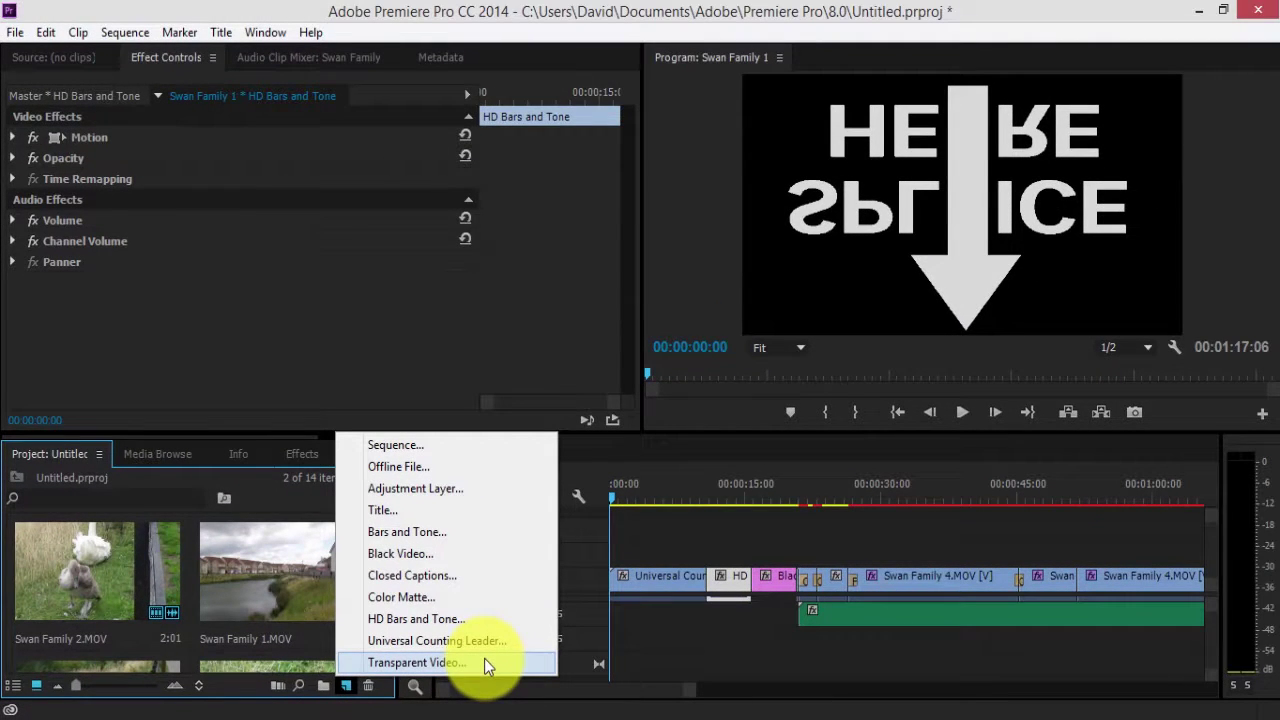
# Close the New Item menu and play the counting leader up to the colour bars.
pyautogui.click(665, 449)
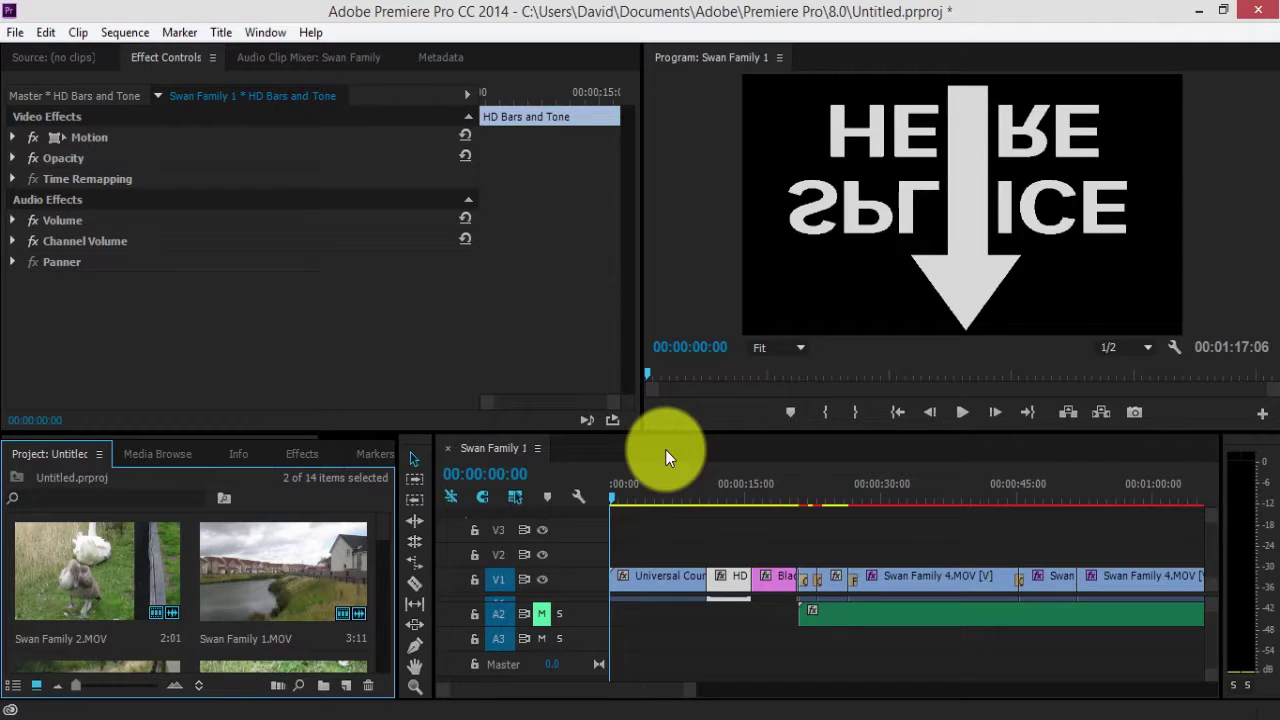
pyautogui.click(967, 416)
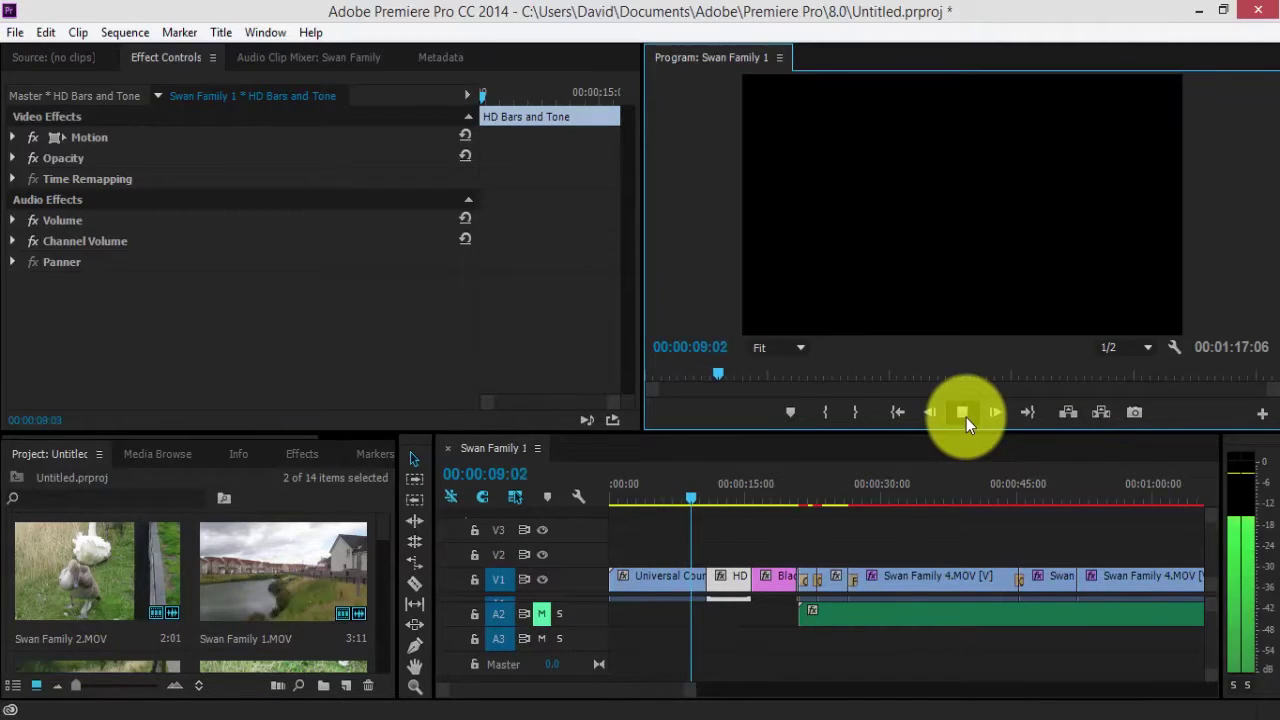
pyautogui.click(966, 417)
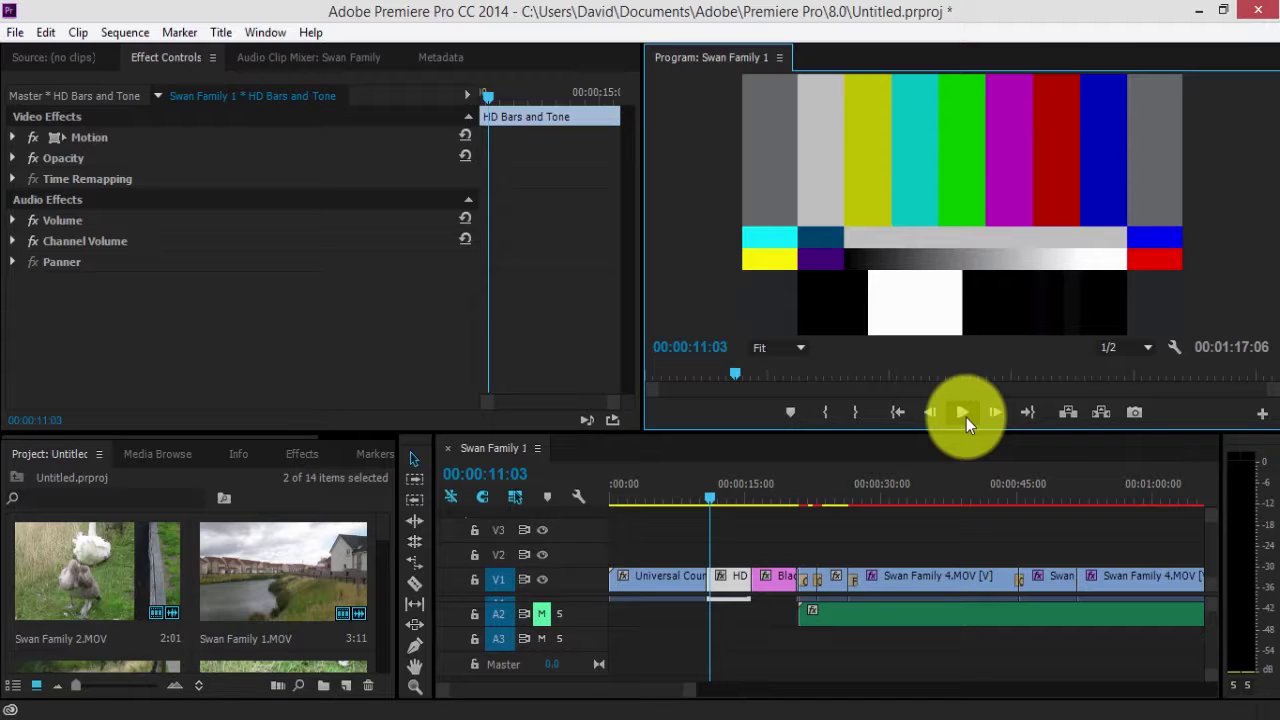
# Play on through the HD Bars and Tone into the black video, stopping at 00:00:19:20.
pyautogui.click(966, 417)
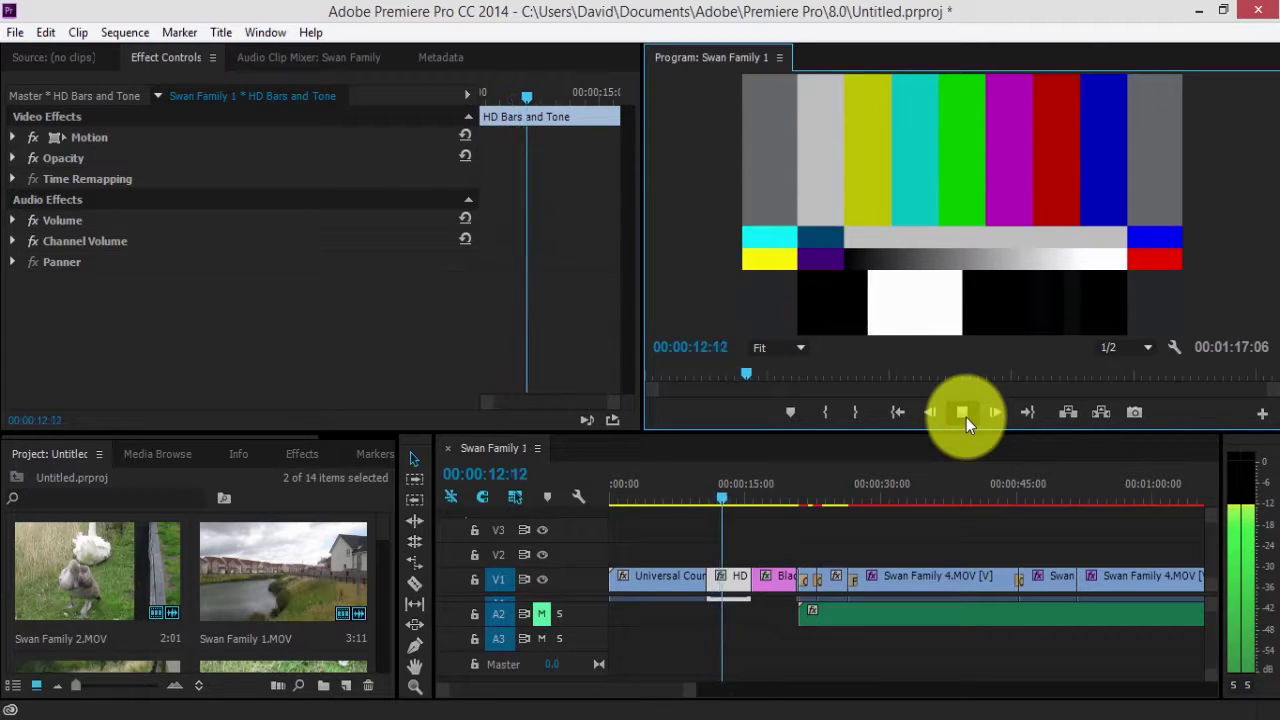
pyautogui.click(963, 415)
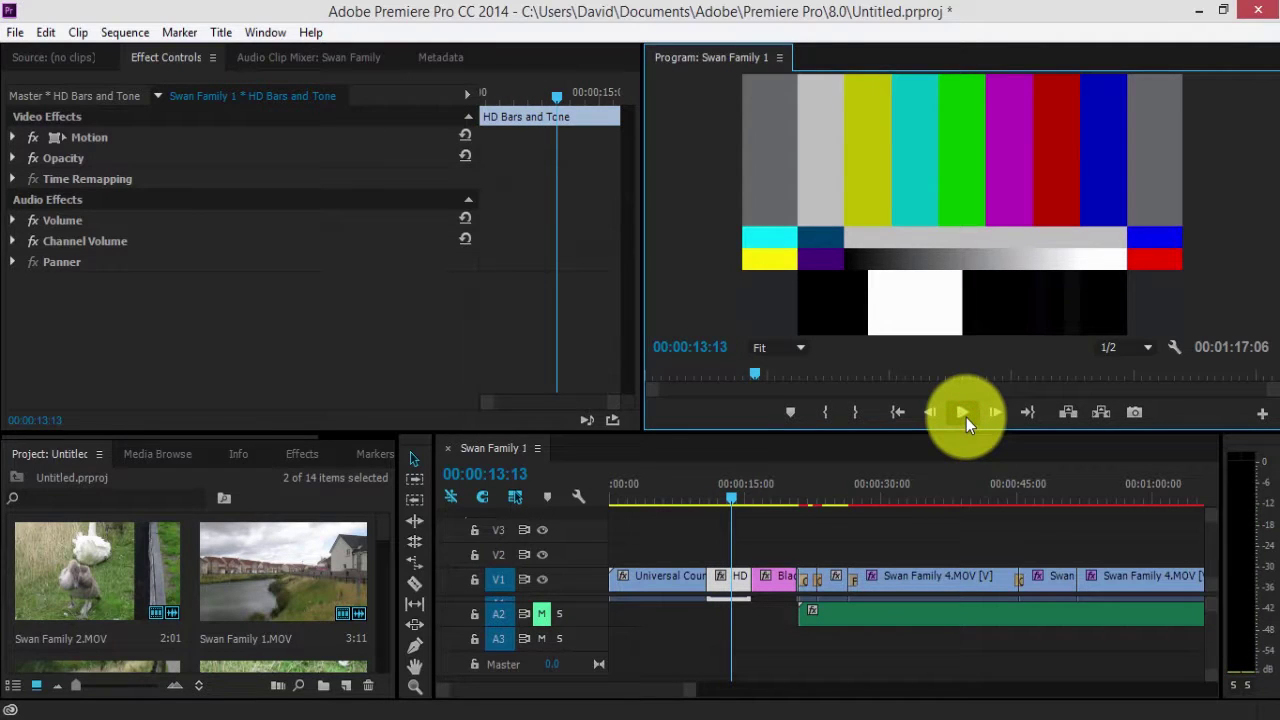
pyautogui.click(963, 415)
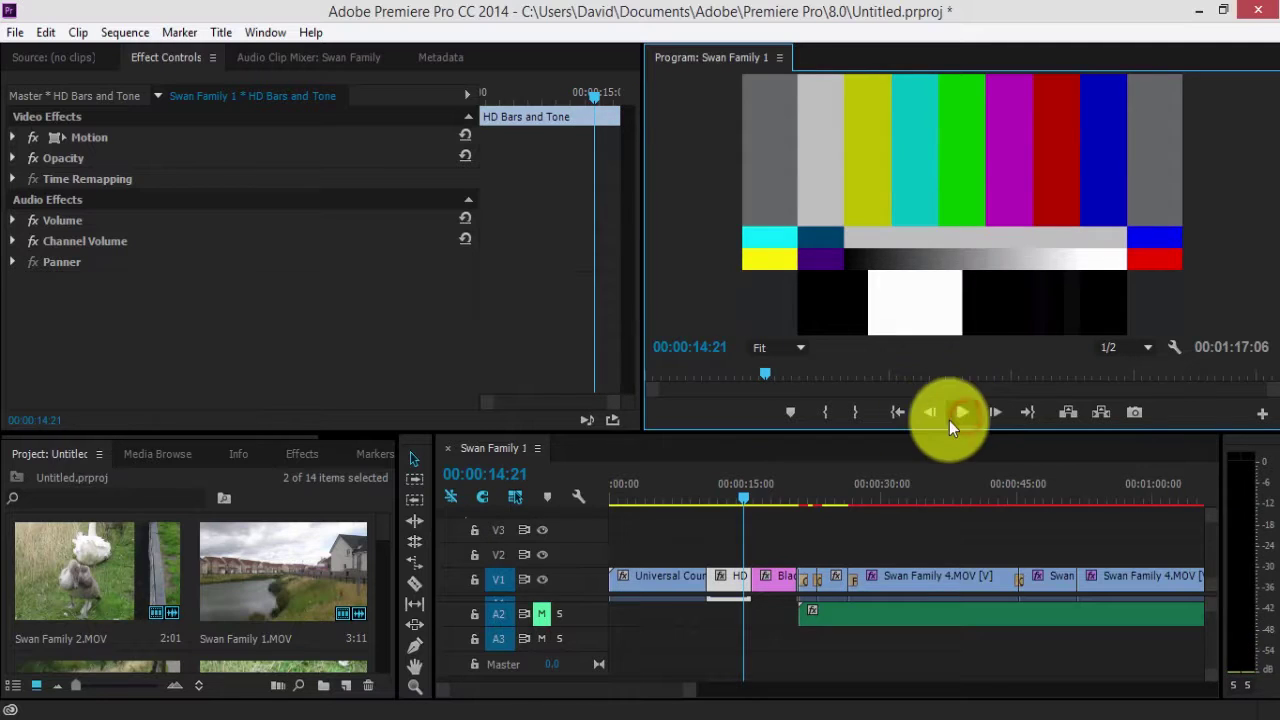
pyautogui.click(963, 413)
pyautogui.click(963, 413)
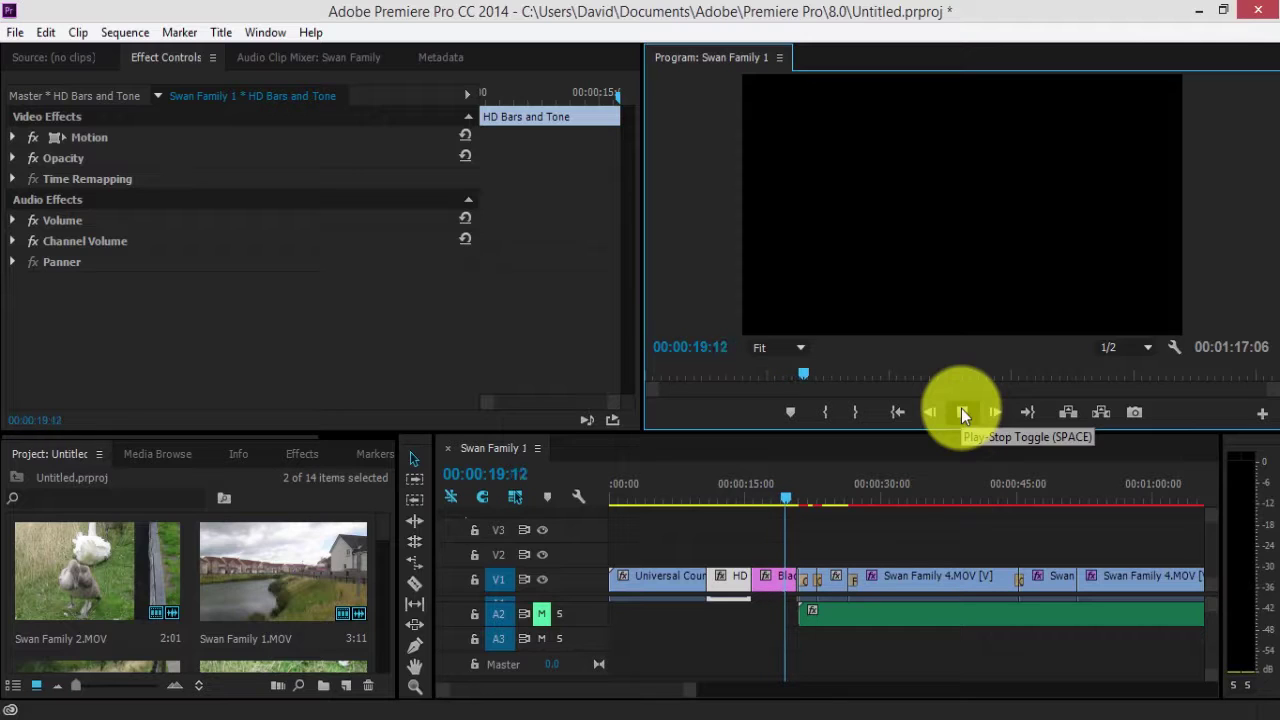
pyautogui.click(963, 413)
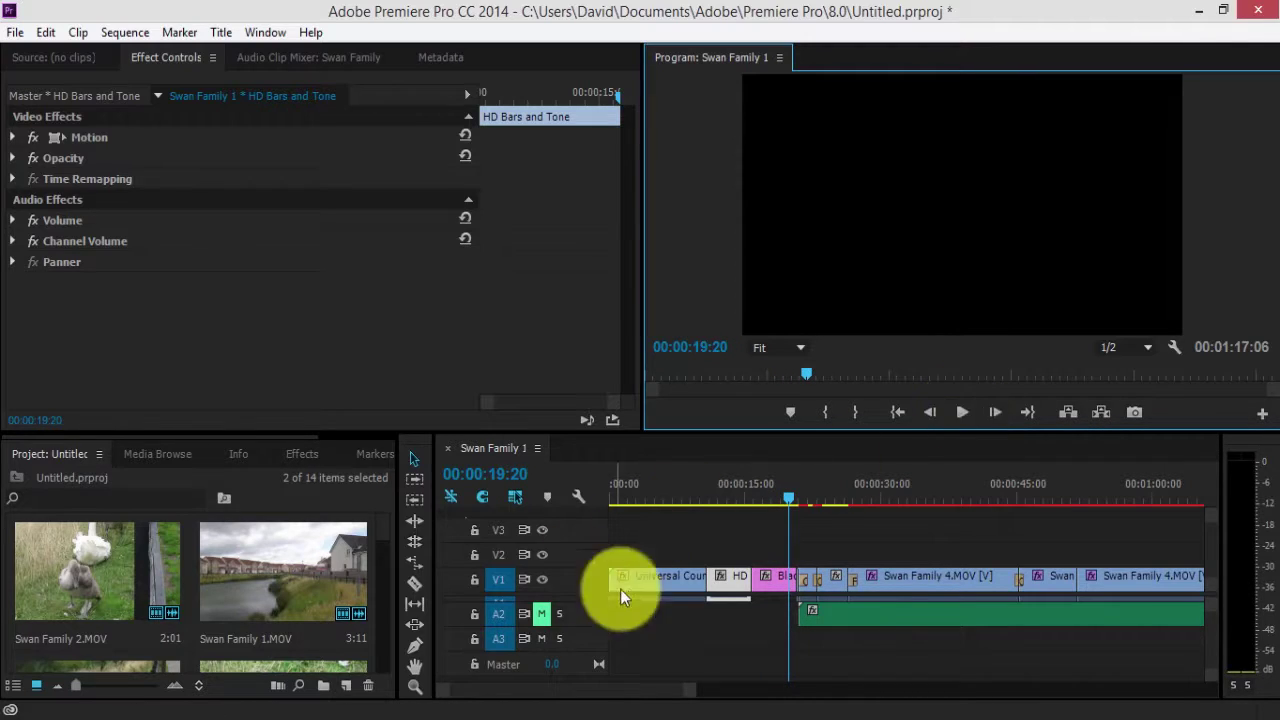
# Inspect the Universal Counting Leader and HD Bars and Tone clips, then return the playhead to 00:00:00:00.
pyautogui.click(645, 585)
pyautogui.click(733, 585)
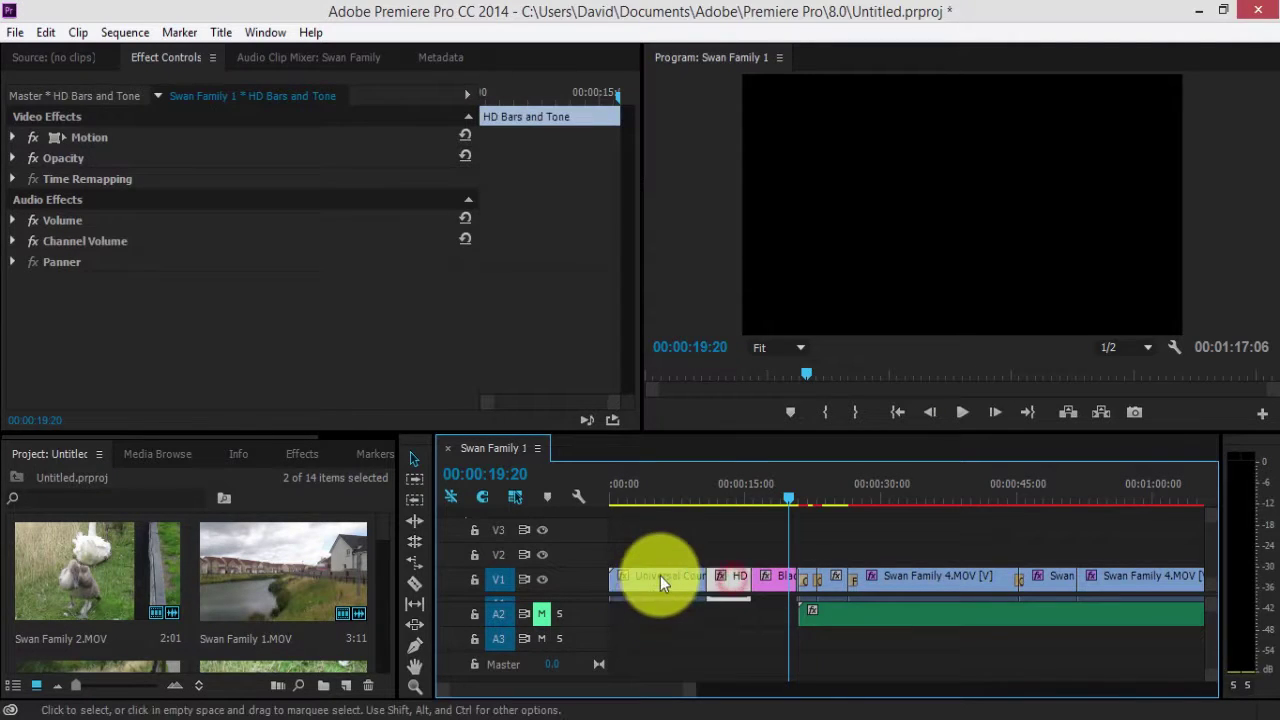
pyautogui.click(651, 585)
pyautogui.click(737, 585)
pyautogui.click(660, 585)
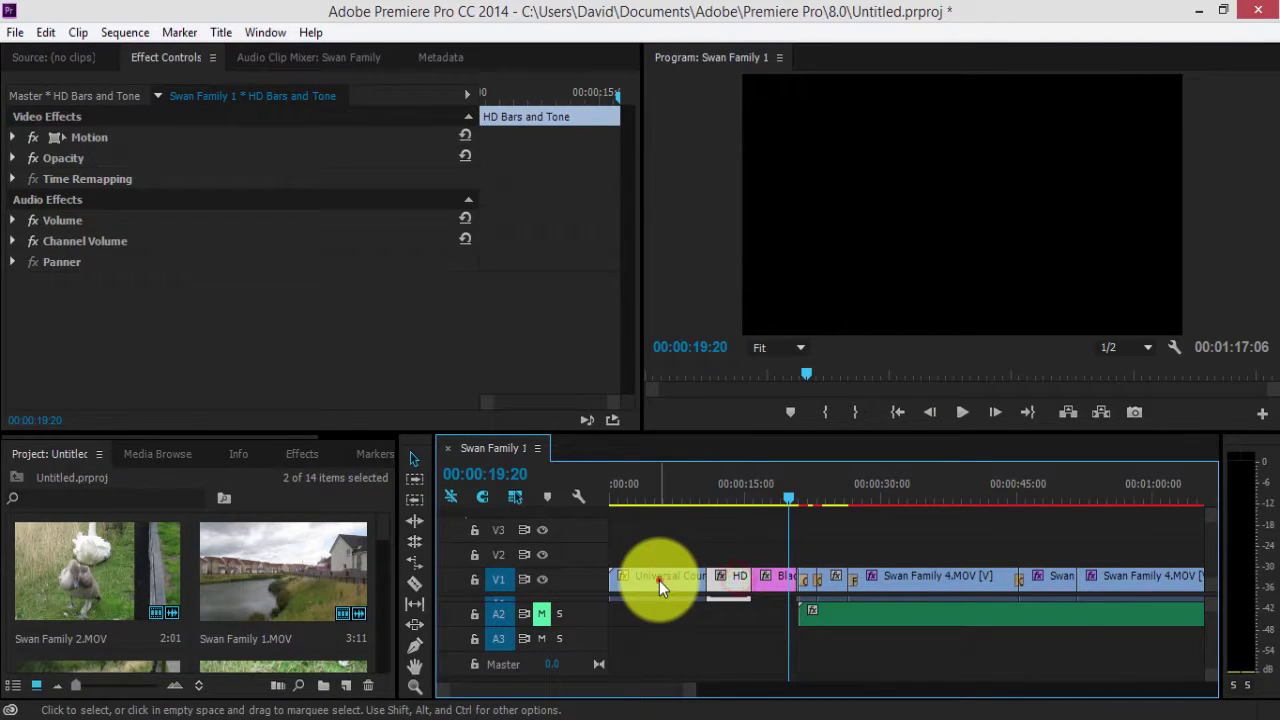
pyautogui.click(737, 588)
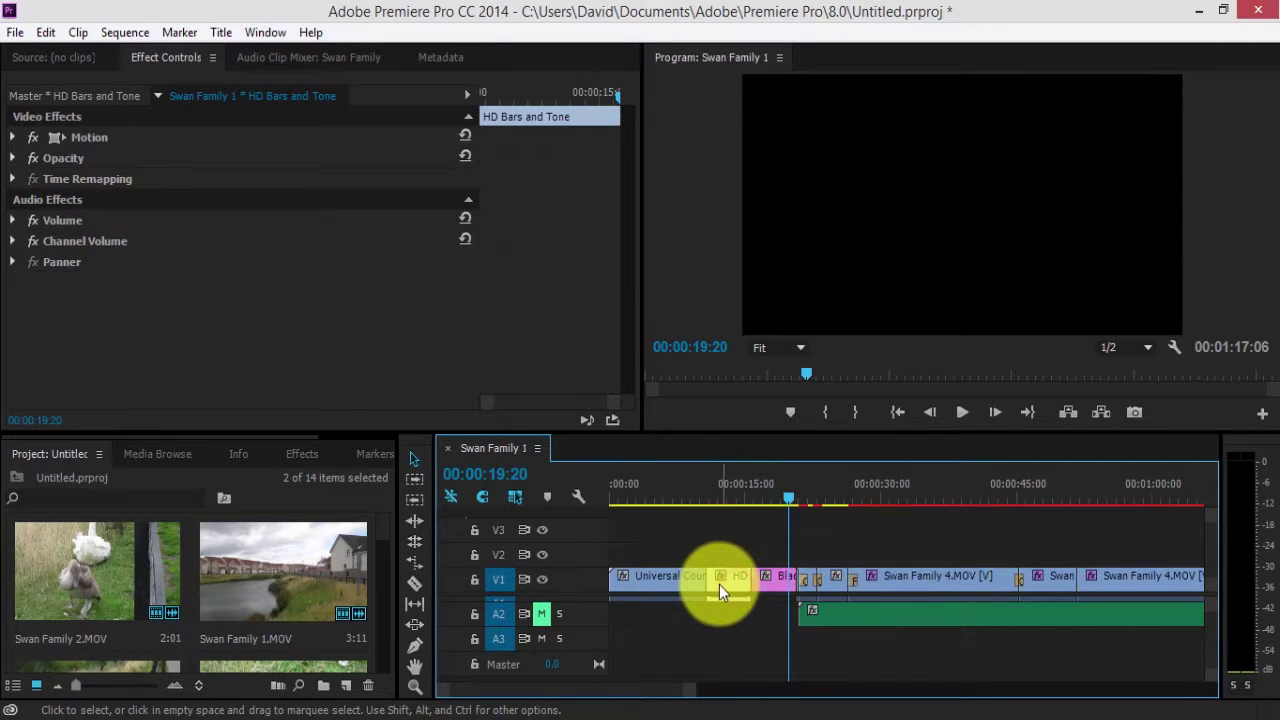
pyautogui.click(651, 586)
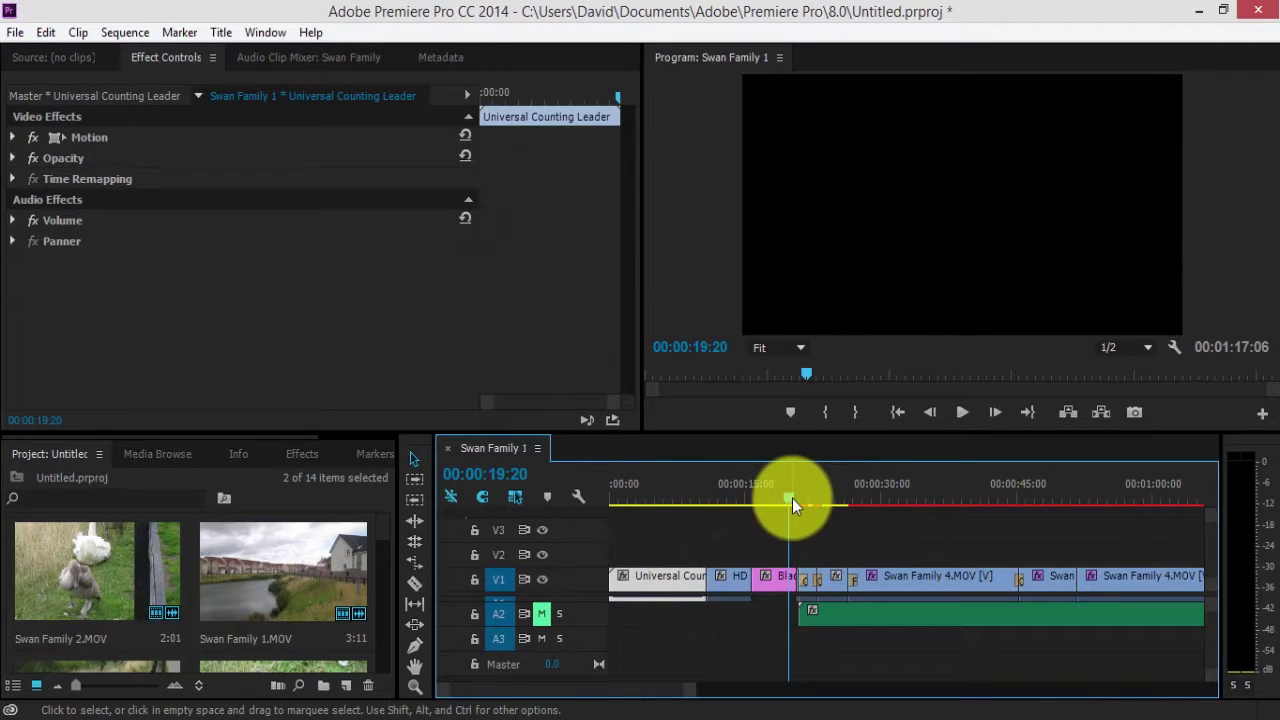
pyautogui.moveTo(791, 498); pyautogui.dragTo(551, 526)
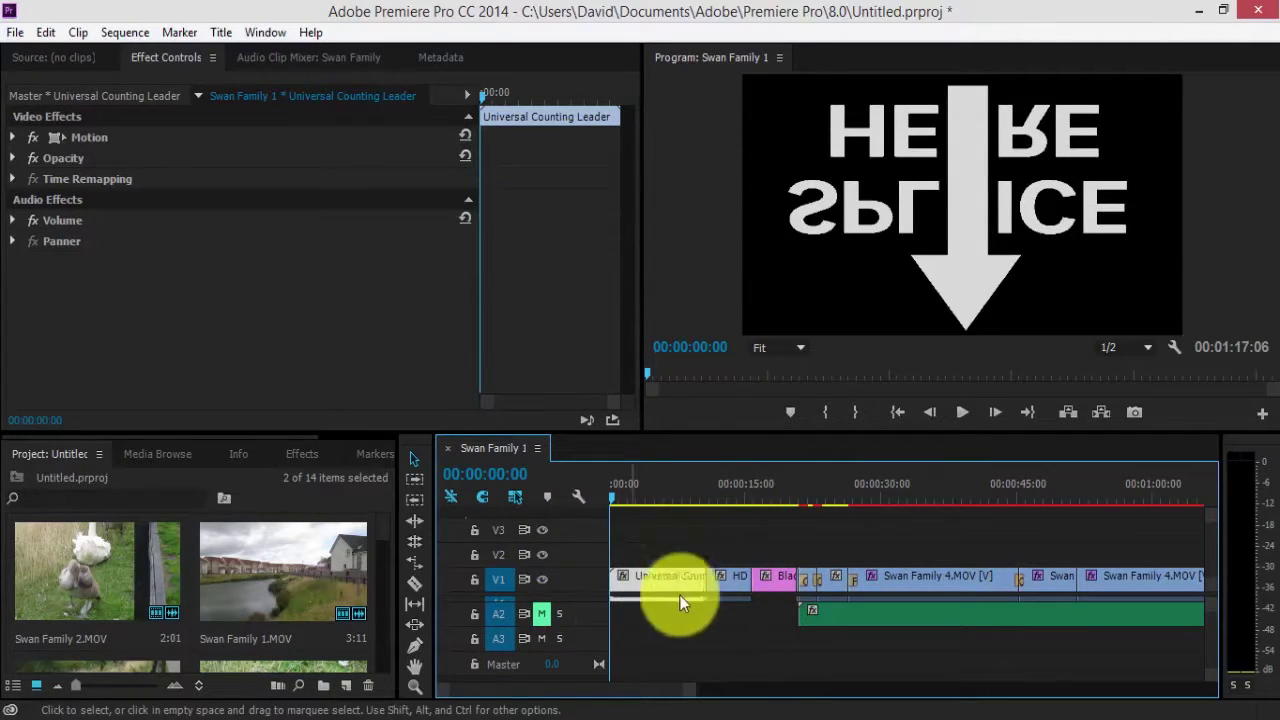
# Select the Black Video, Universal Counting Leader and HD Bars and Tone clips in turn to check them.
pyautogui.click(785, 580)
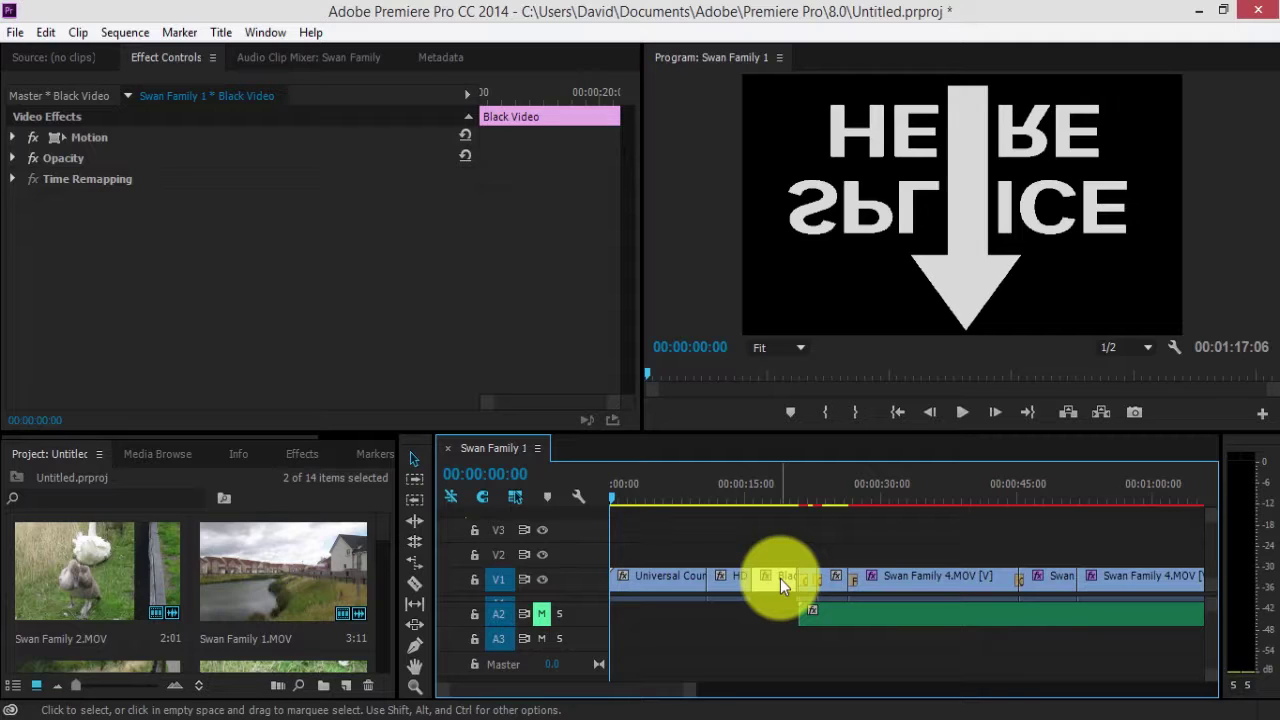
pyautogui.click(665, 576)
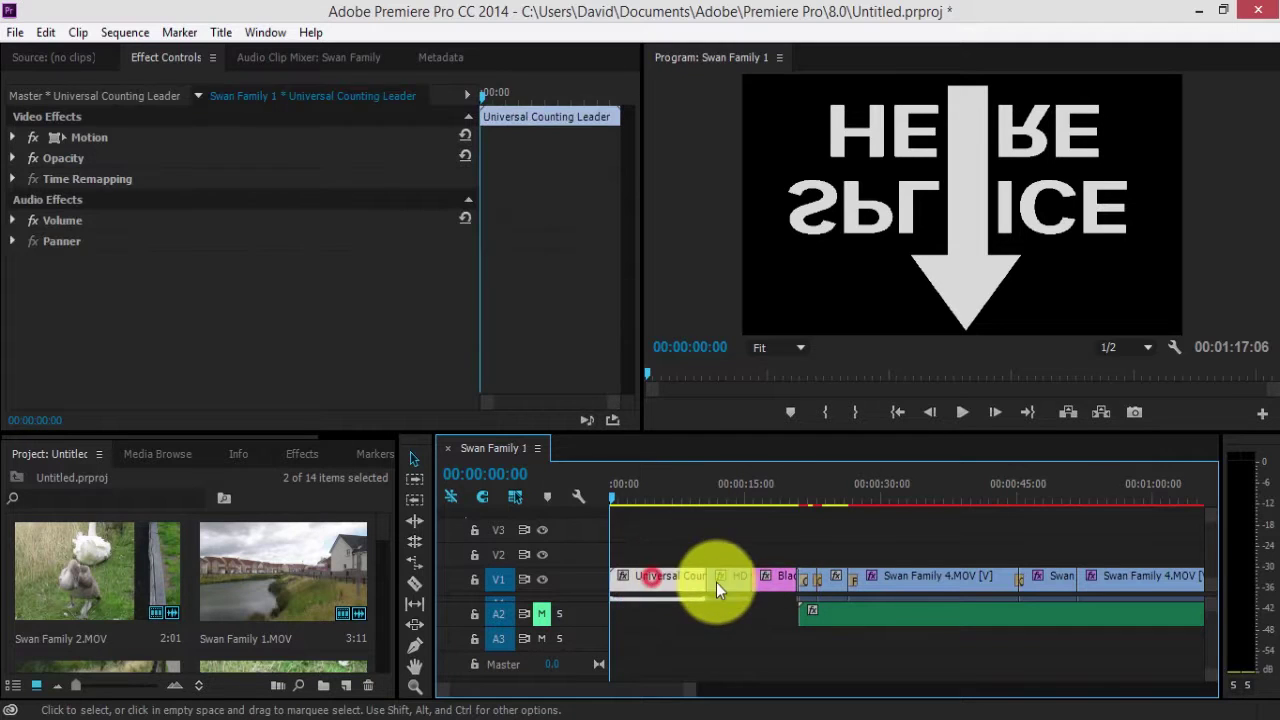
pyautogui.click(722, 580)
pyautogui.click(685, 578)
pyautogui.click(722, 580)
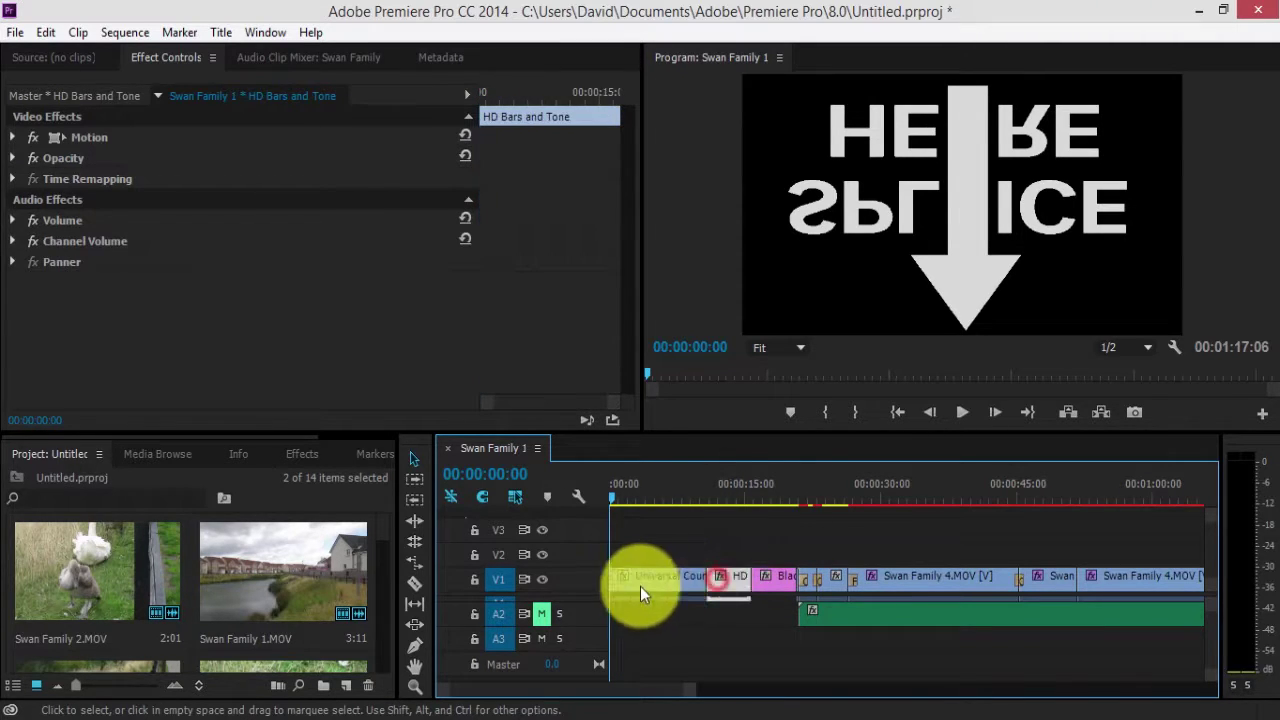
pyautogui.click(640, 586)
pyautogui.click(779, 577)
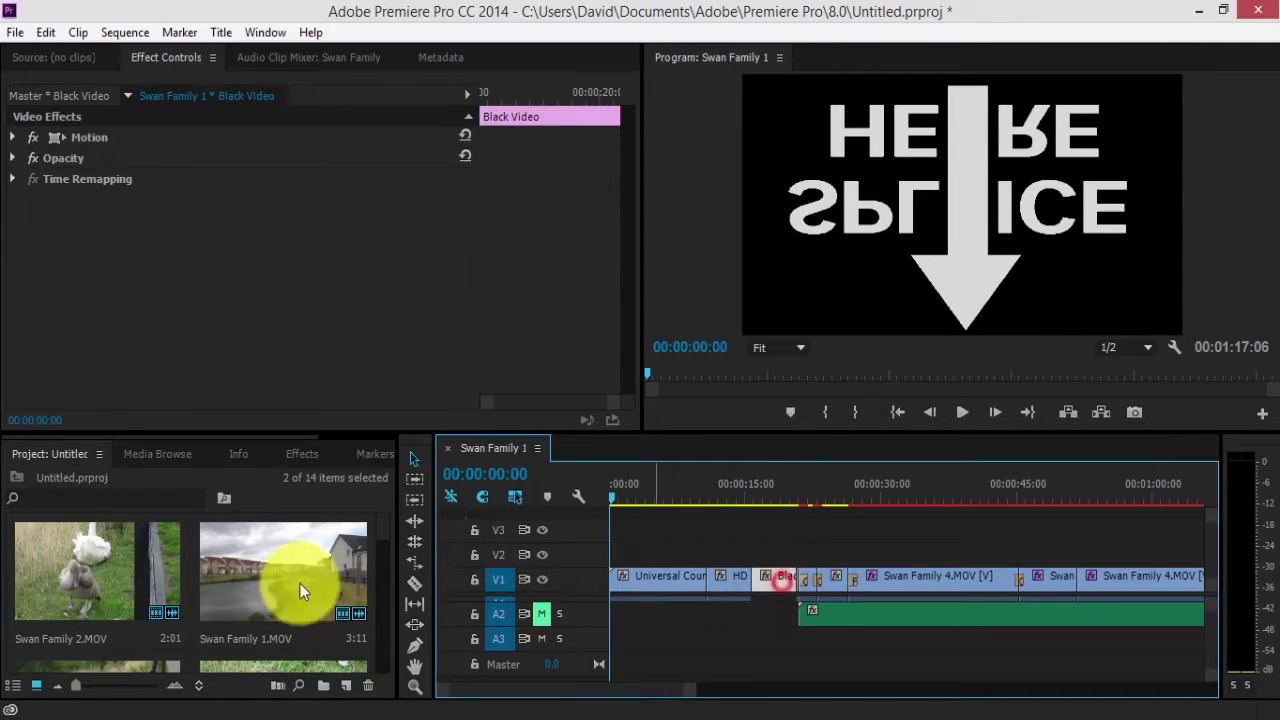
pyautogui.click(347, 686)
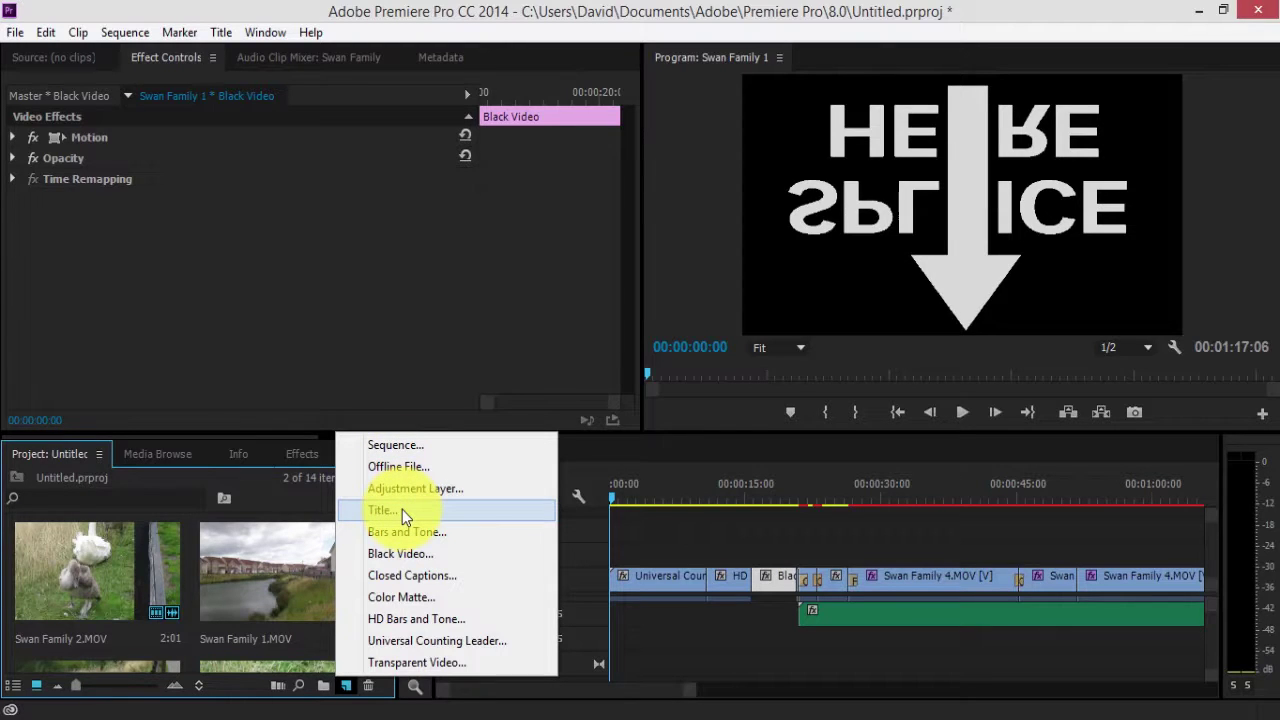
pyautogui.click(347, 687)
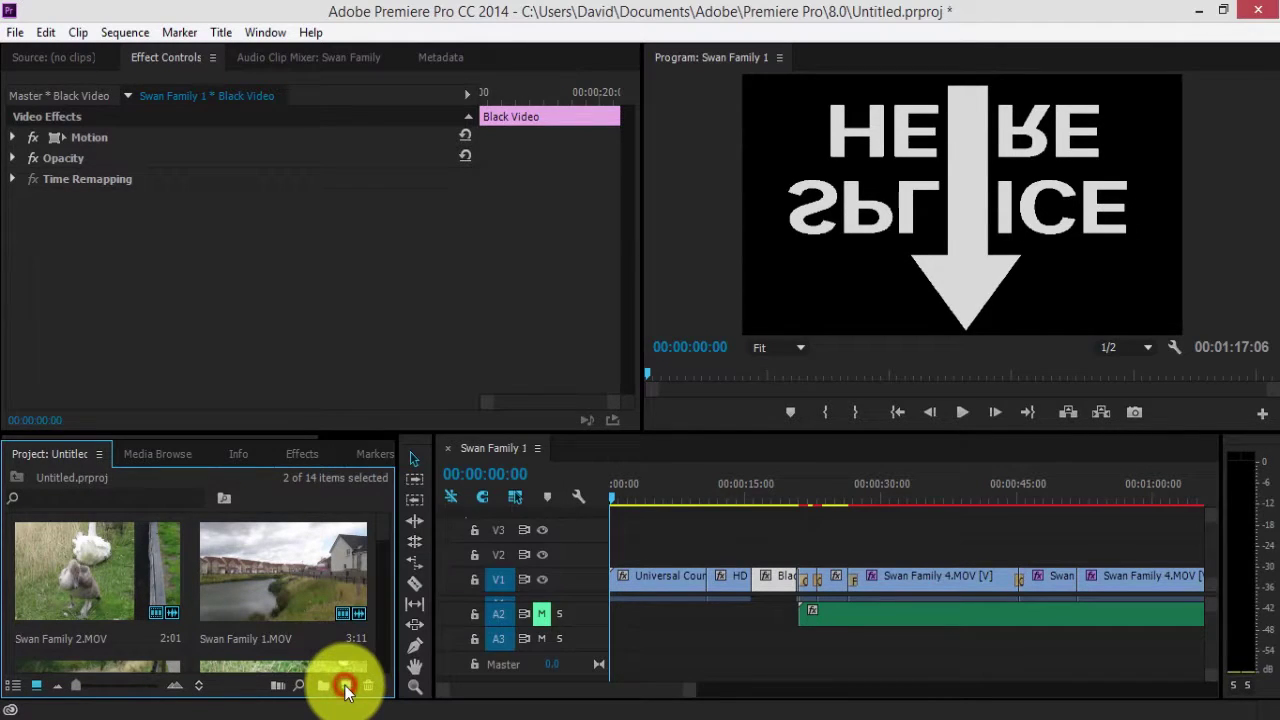